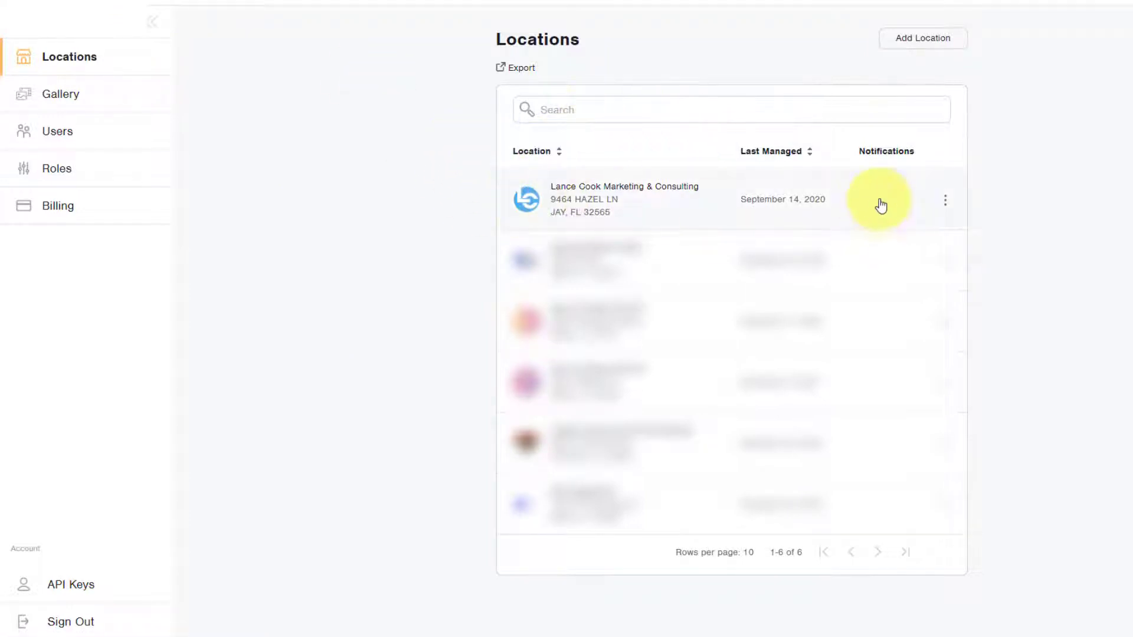
Step: Open the first location's My Reviews overview, showing 11 reviews and a 5 average rating
click(671, 210)
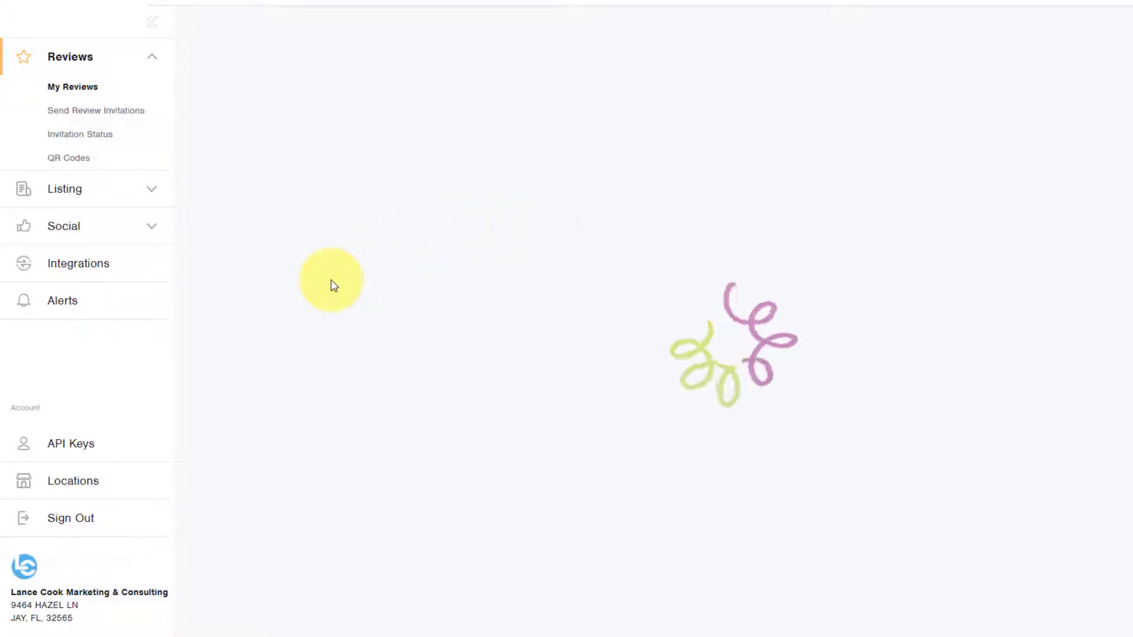
scroll(326, 282, down, 3)
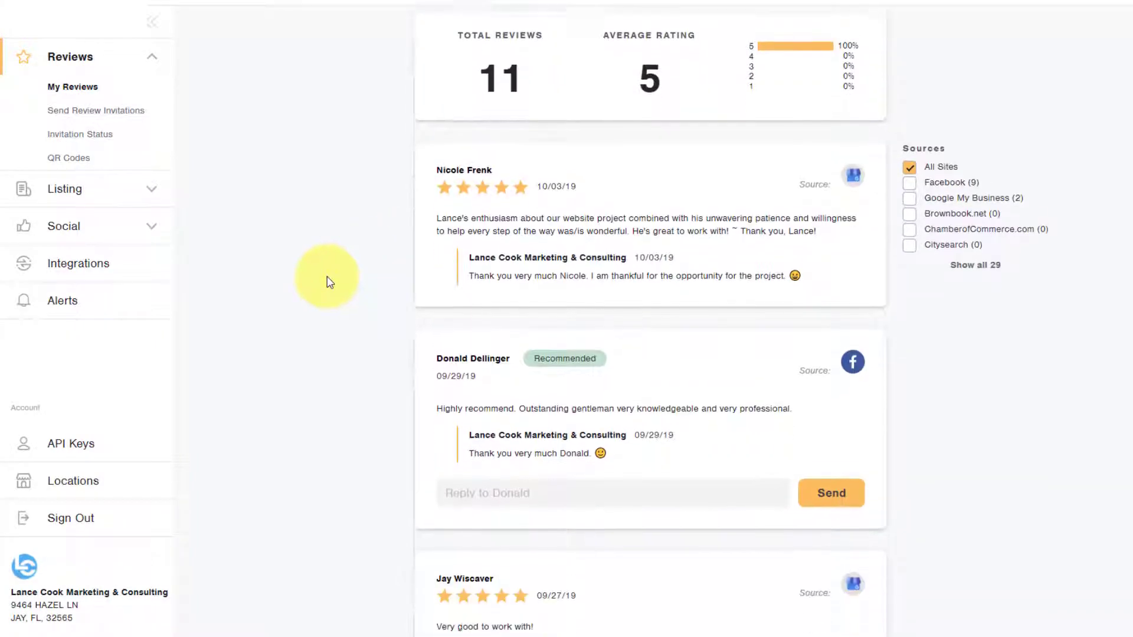
scroll(324, 278, up, 3)
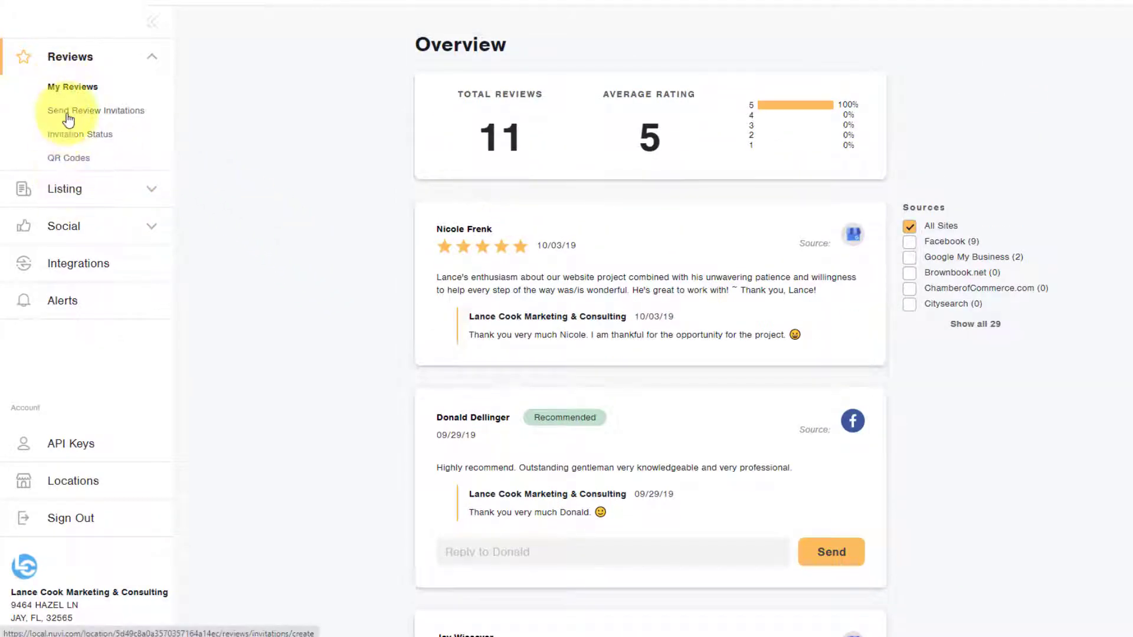
Step: Fill a text review invitation with the recipient's first name, last name and phone number
click(66, 111)
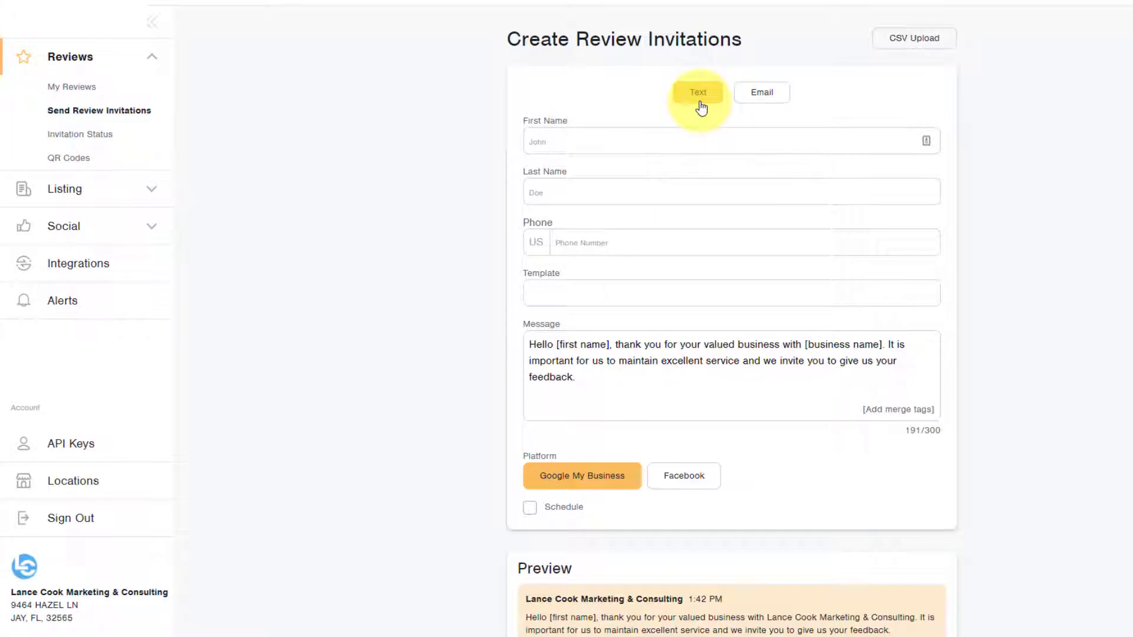
click(645, 139)
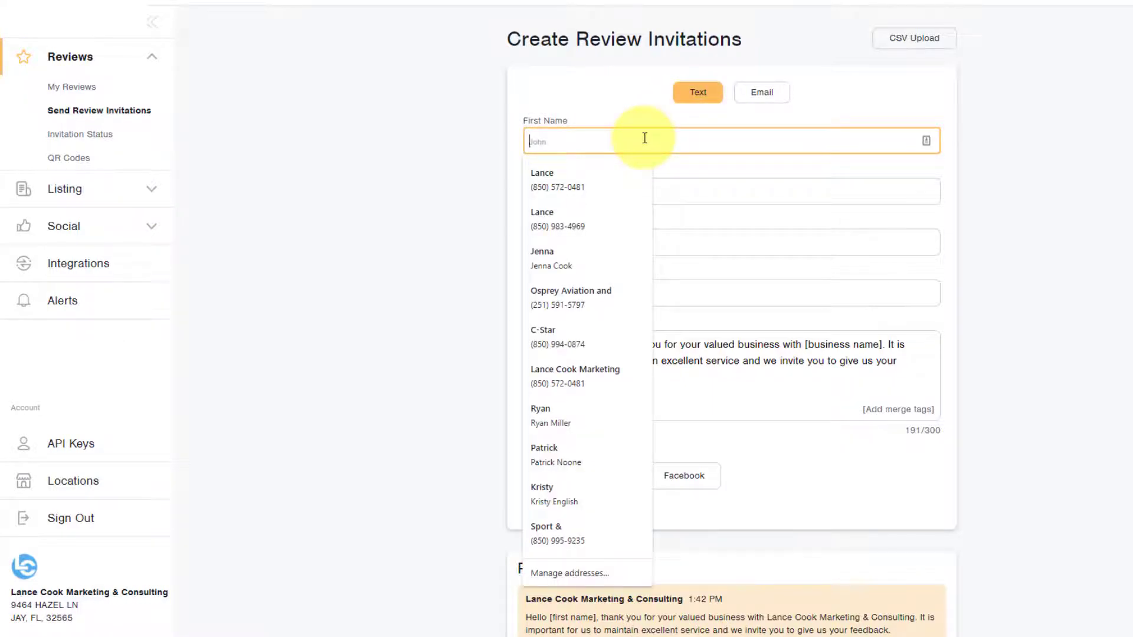
text(John)
key(Tab)
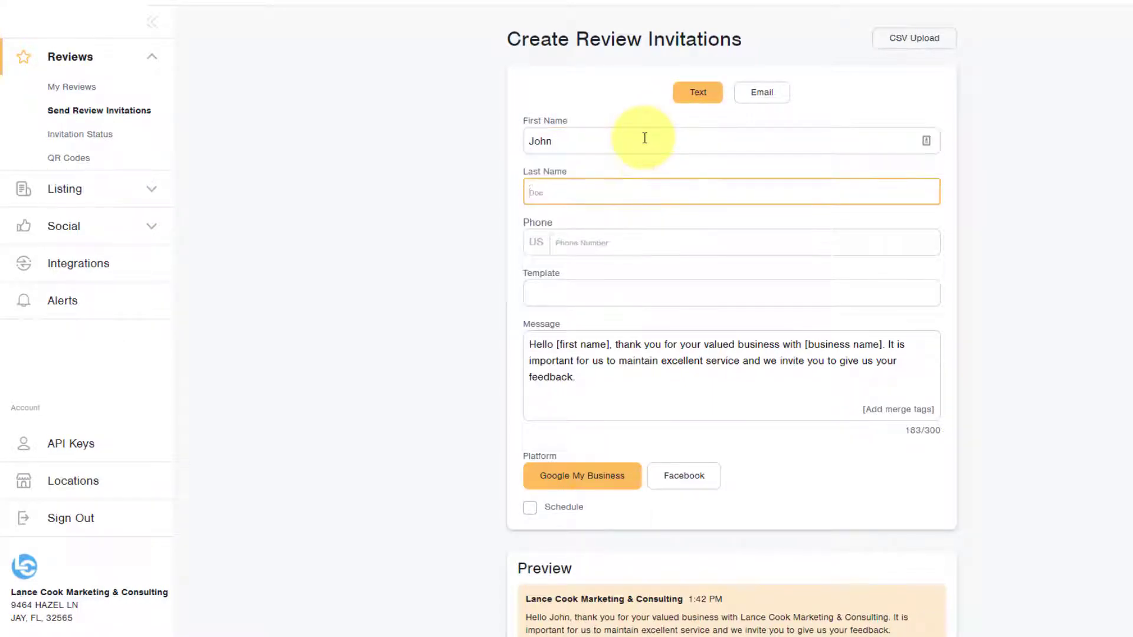
text(Smith)
key(Tab)
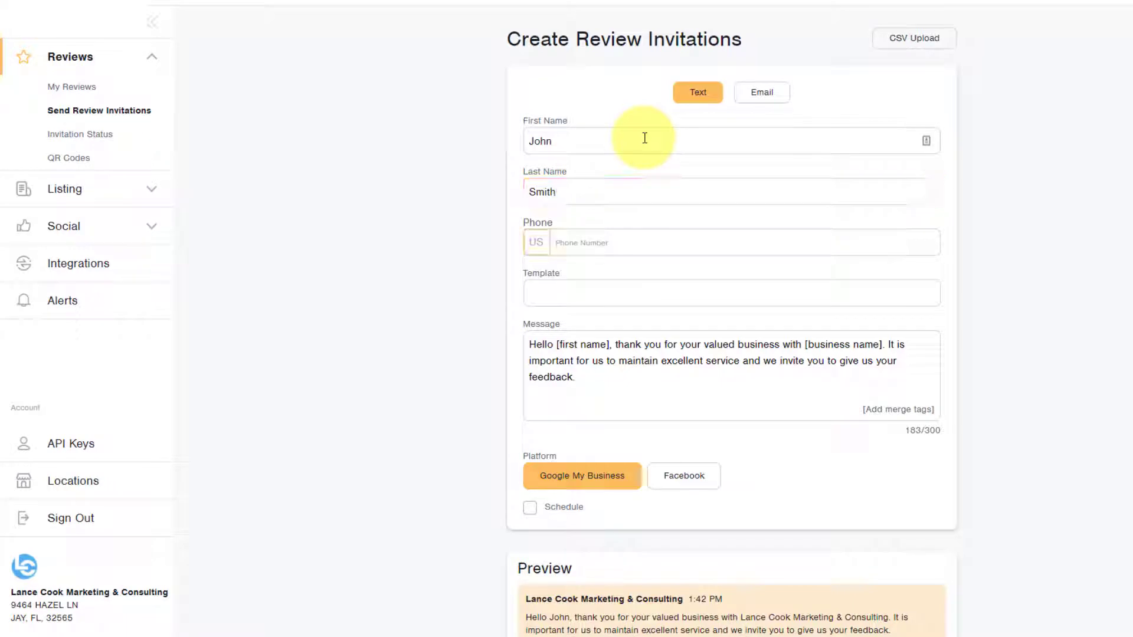
key(Tab)
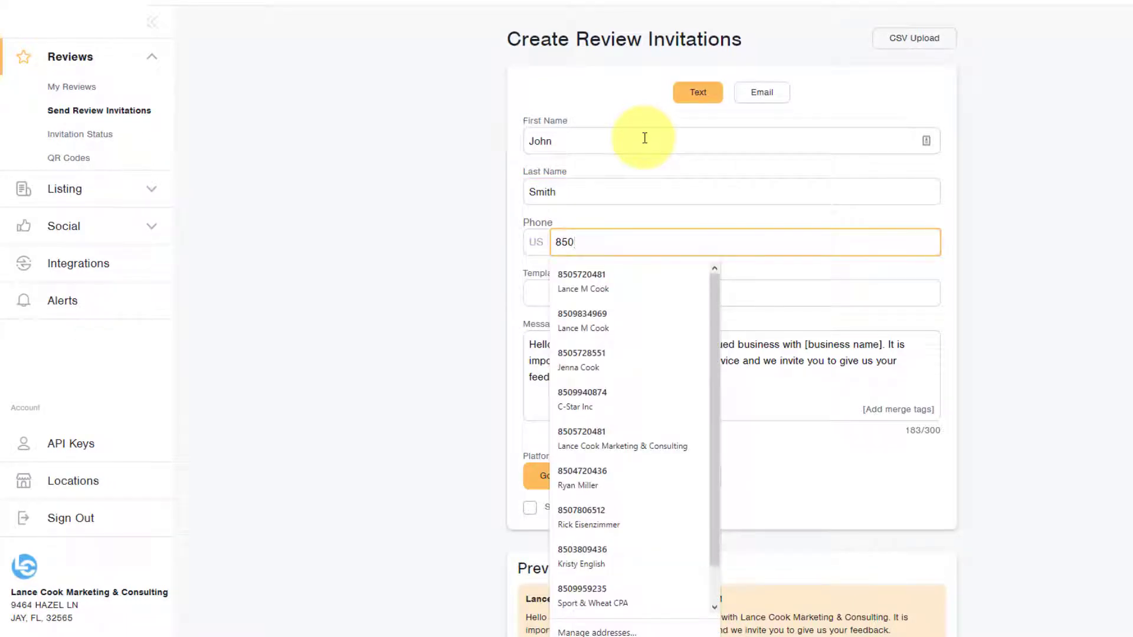
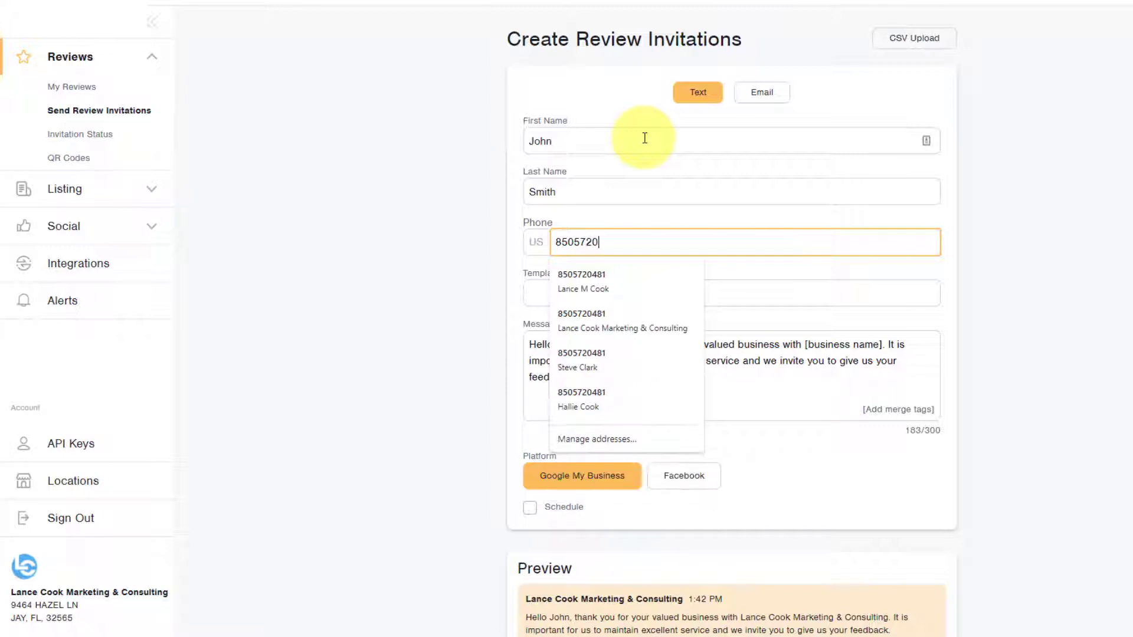
key(Tab)
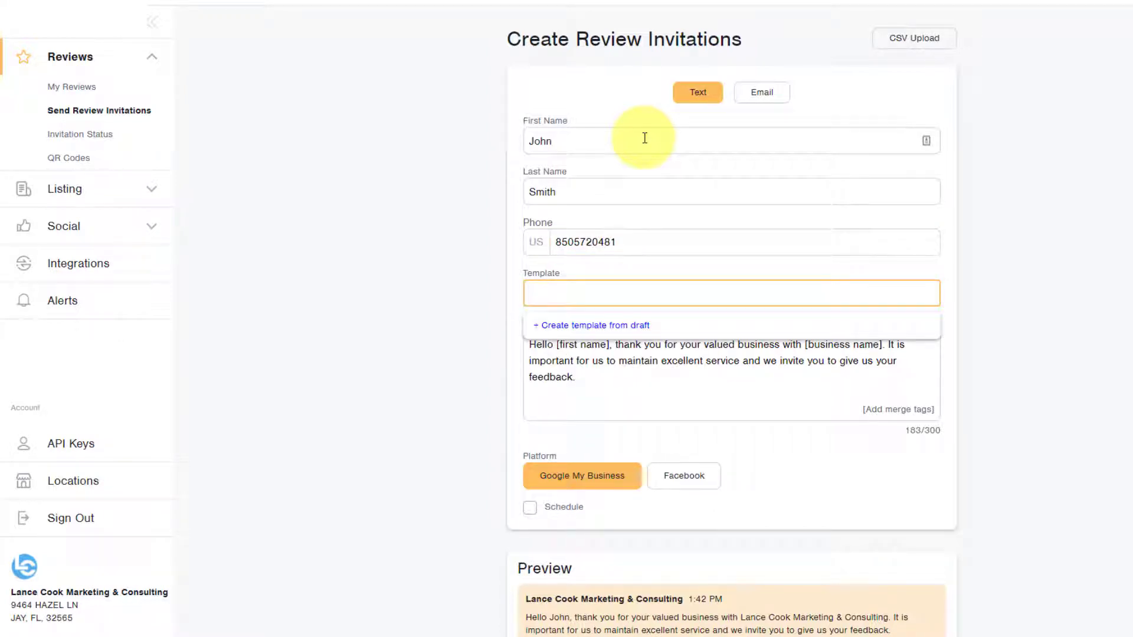
Step: Insert 'choosing us' into the message so it thanks the customer for choosing us
click(391, 384)
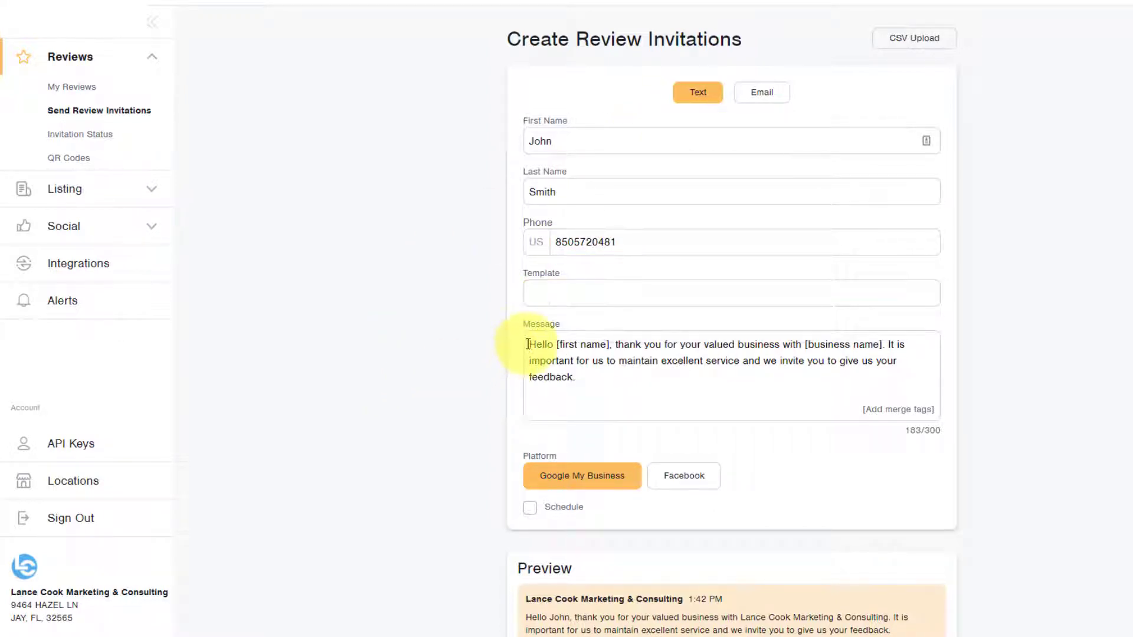
drag(530, 344, 608, 384)
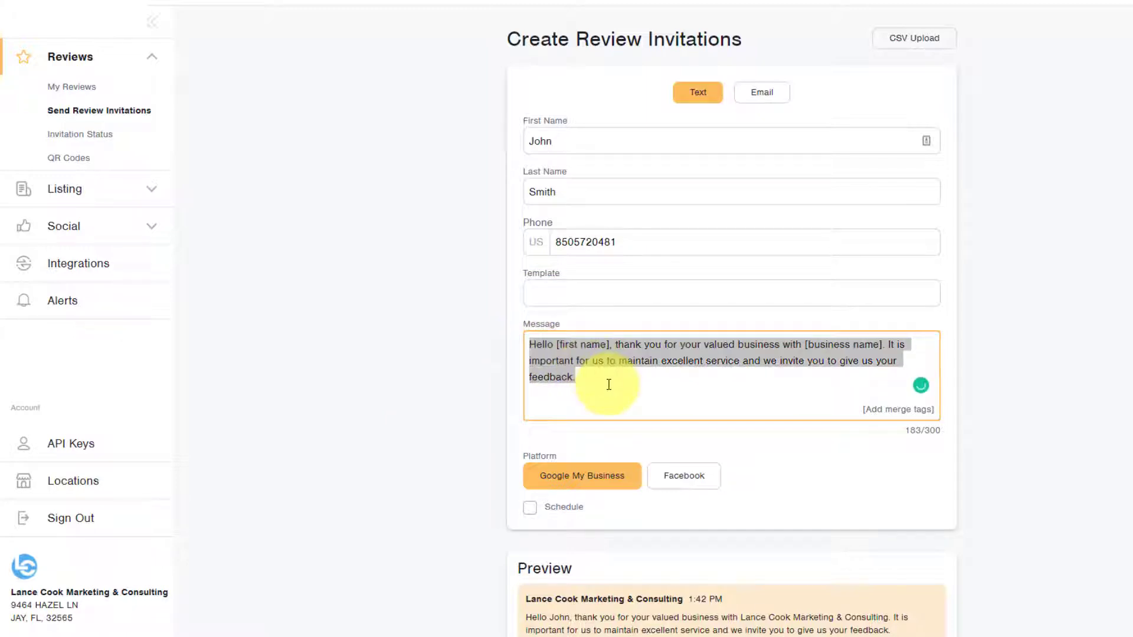
click(609, 384)
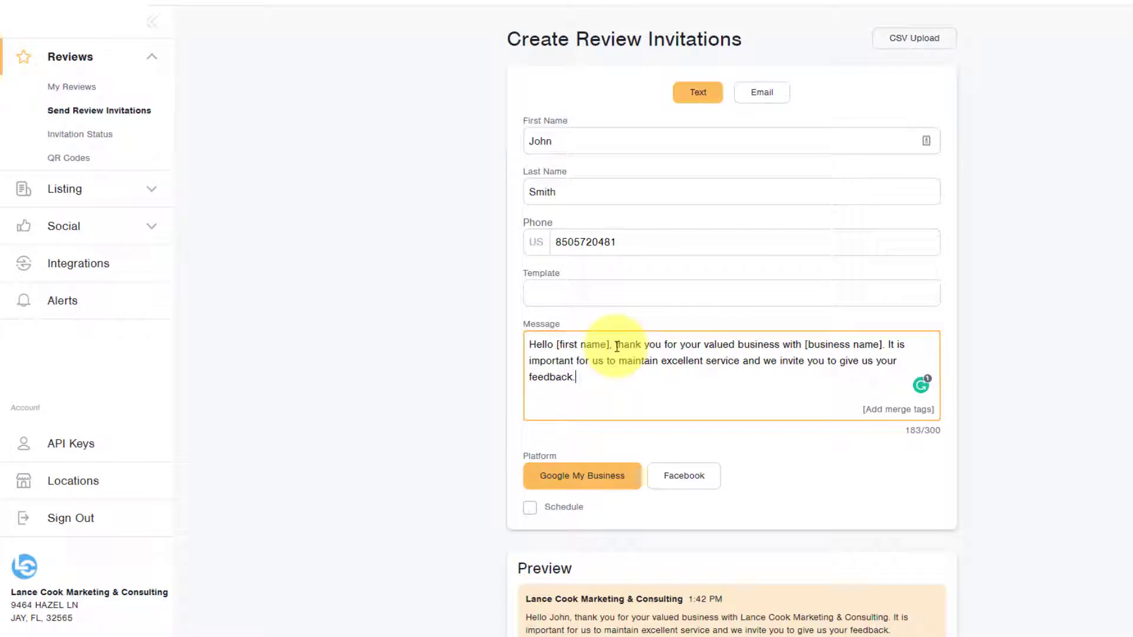
click(681, 345)
text(cho)
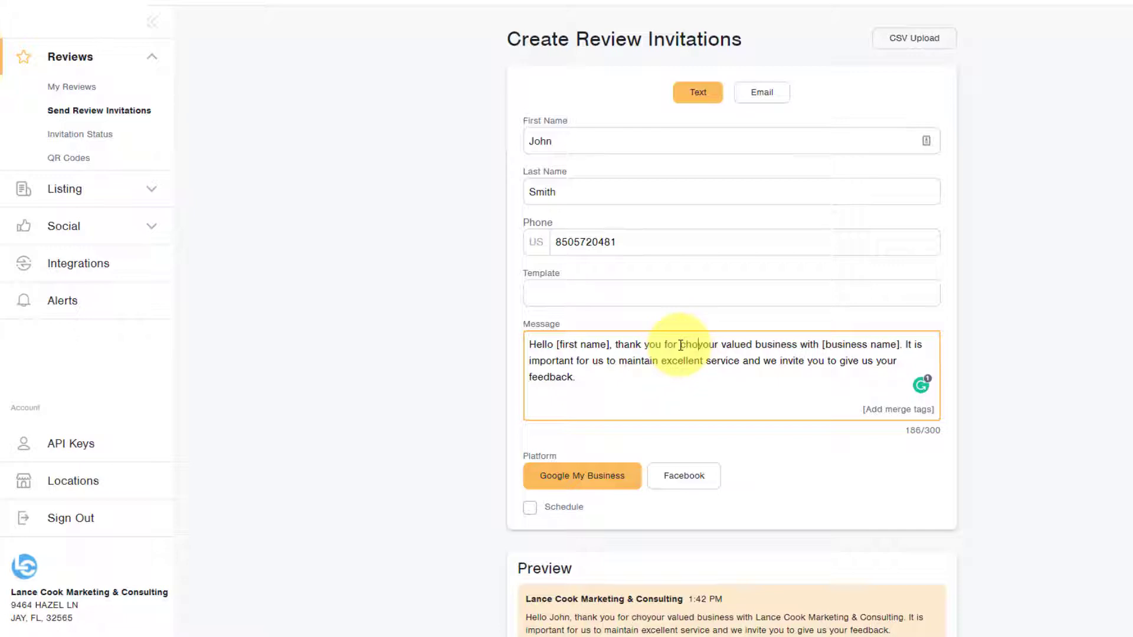
text(osing )
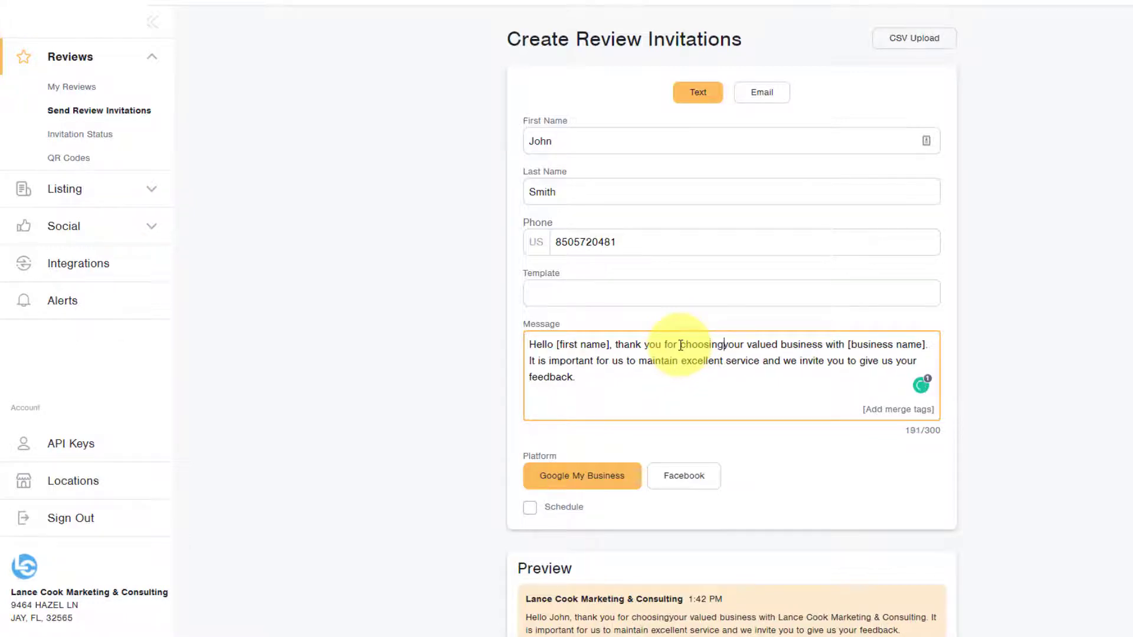
text(us)
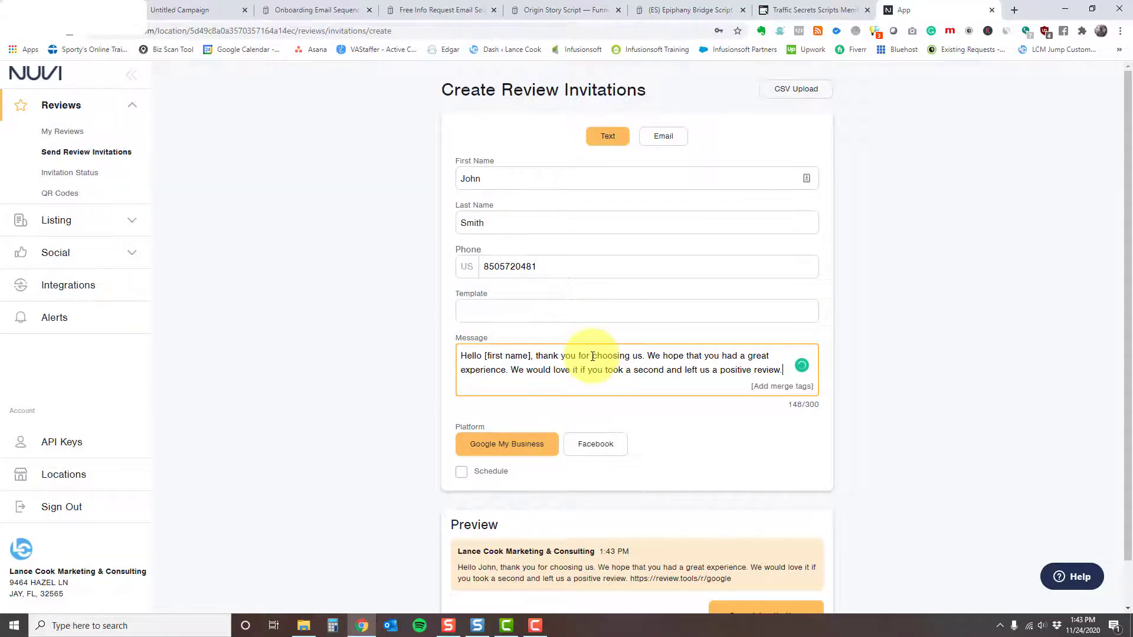
click(498, 311)
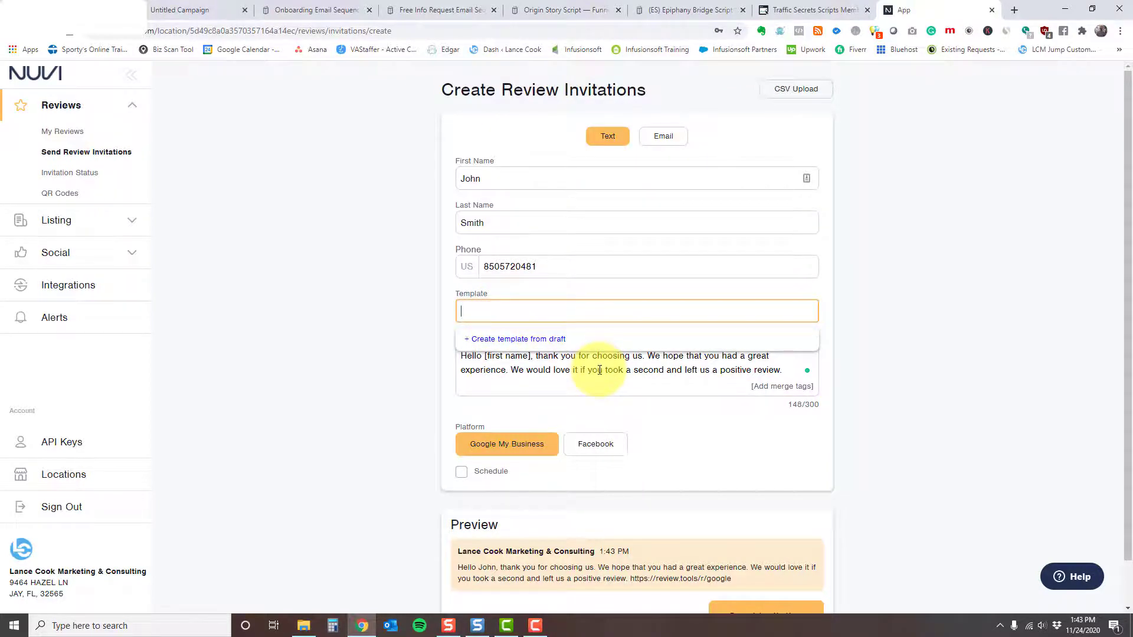
Step: Save the message draft as a default text template named 'Mine'
click(527, 340)
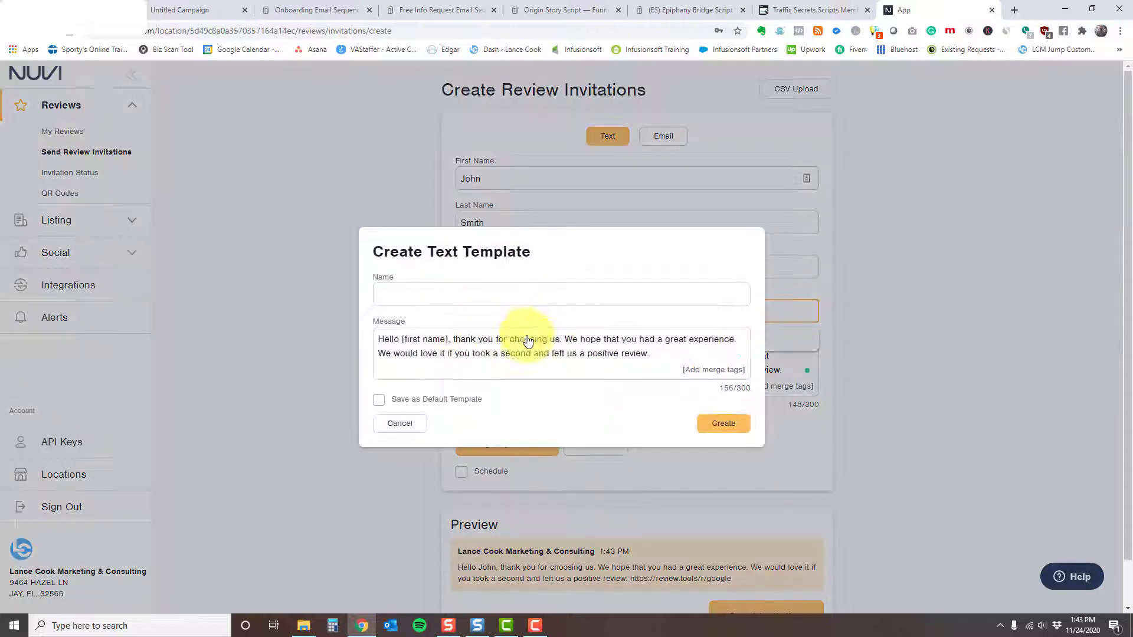
click(428, 294)
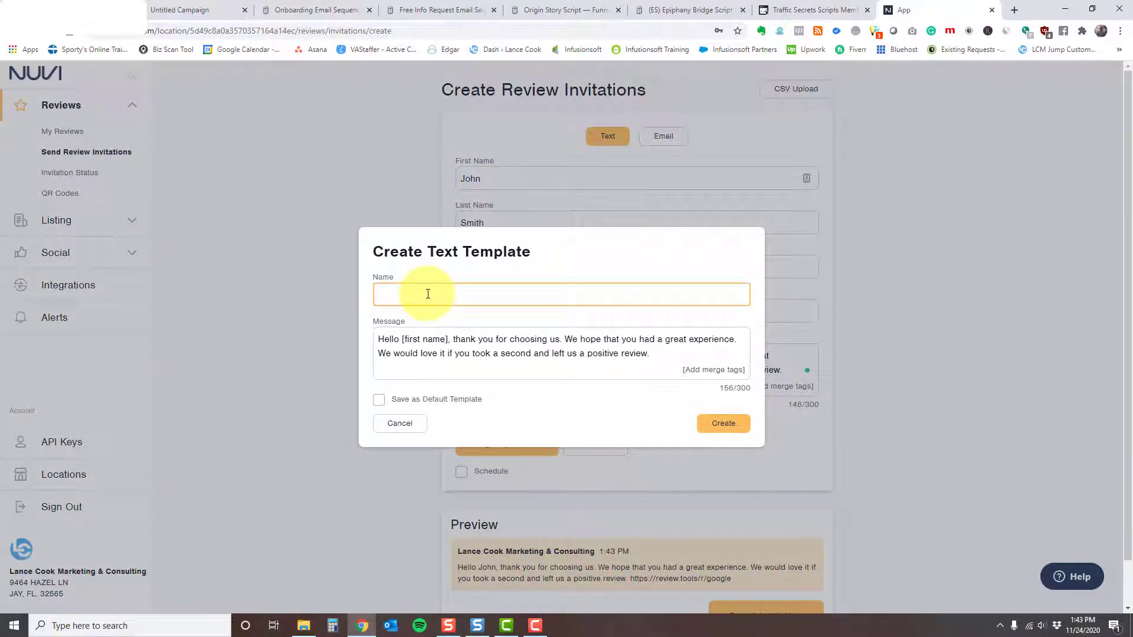
text(Mine)
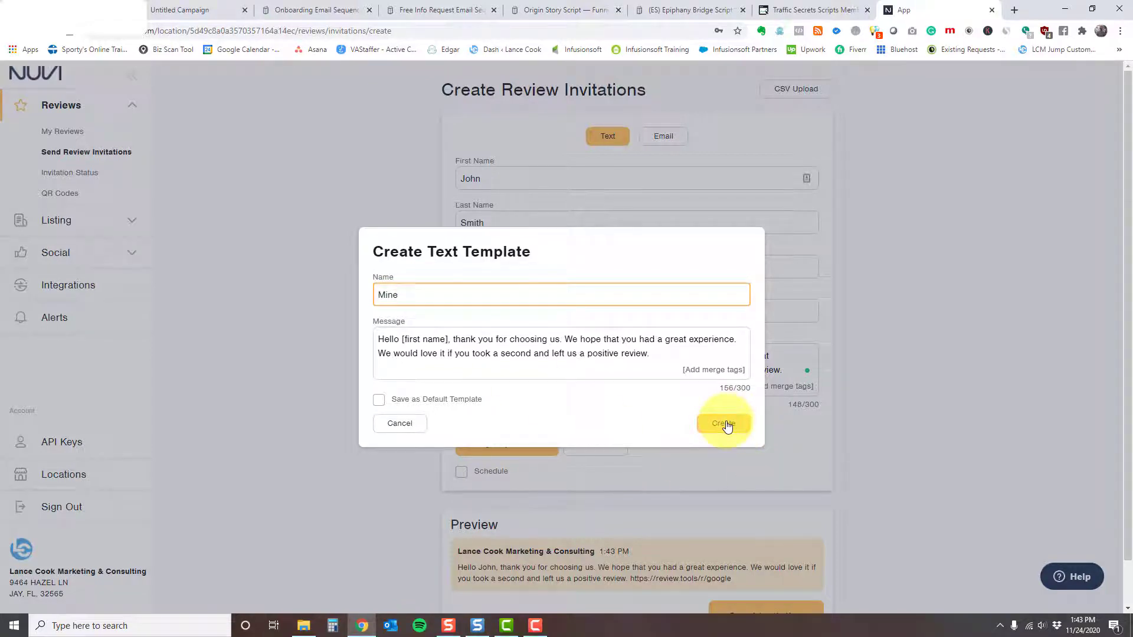
click(380, 401)
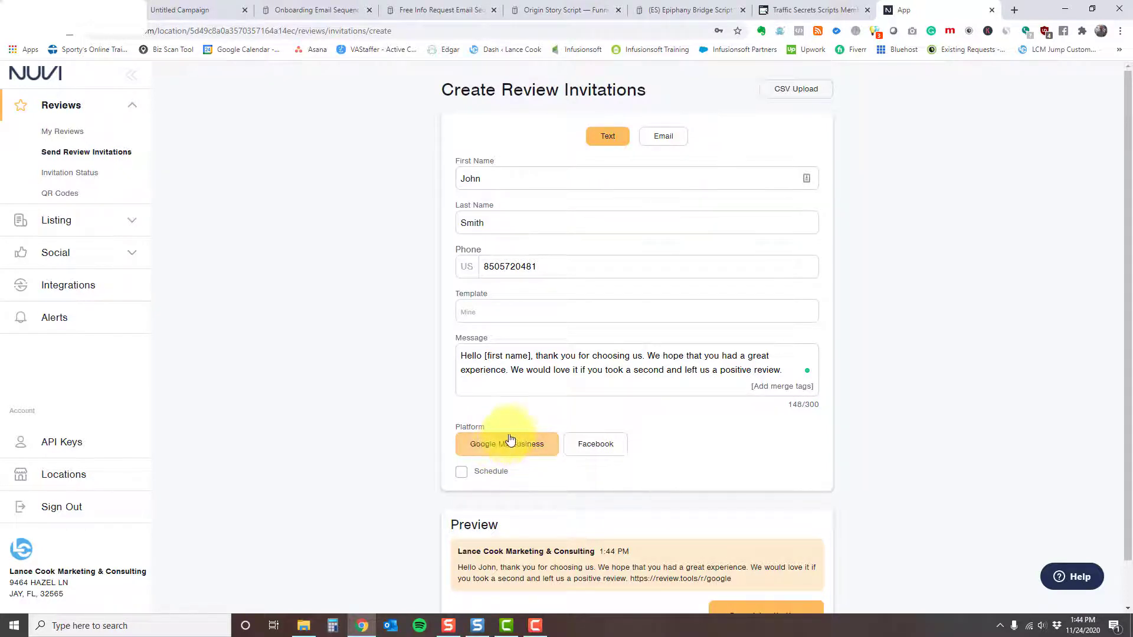
click(597, 439)
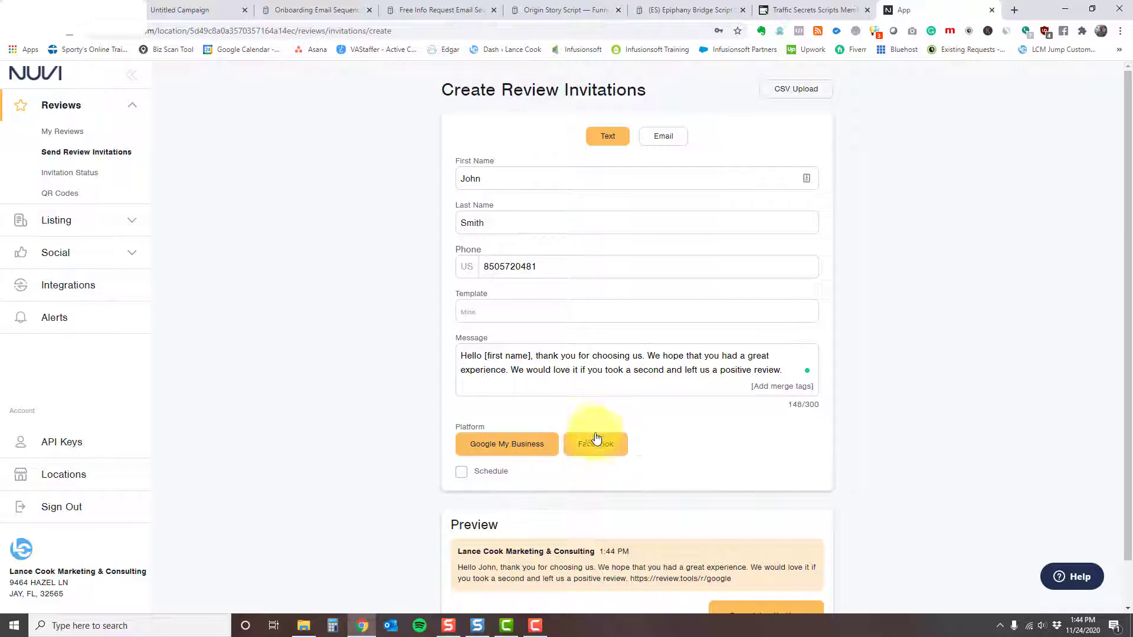
click(596, 444)
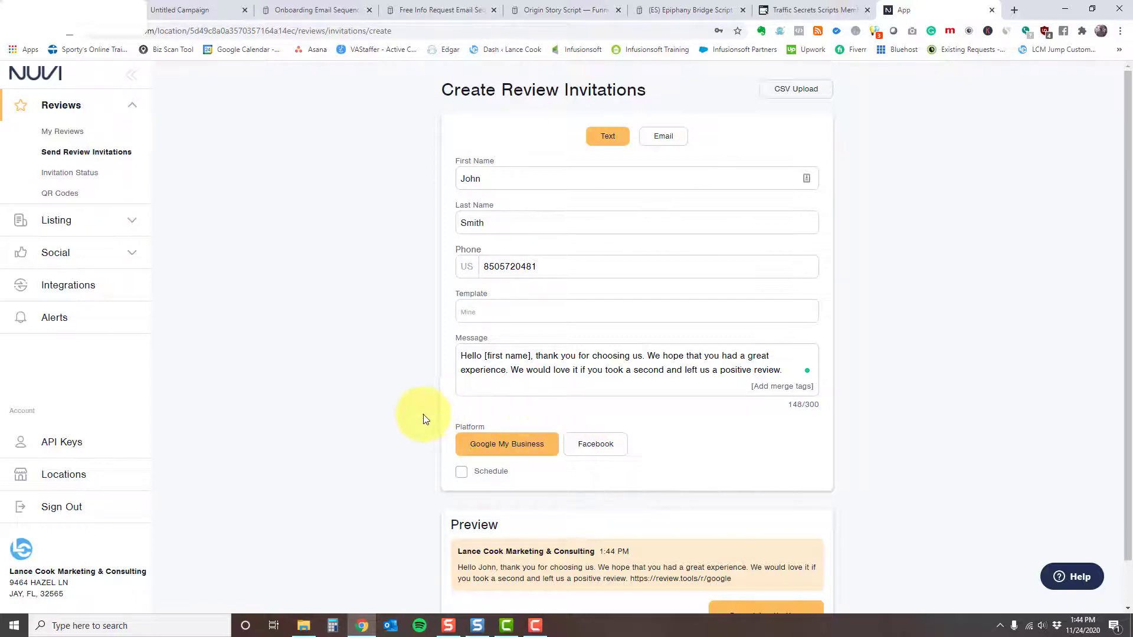
scroll(415, 446, down, 1)
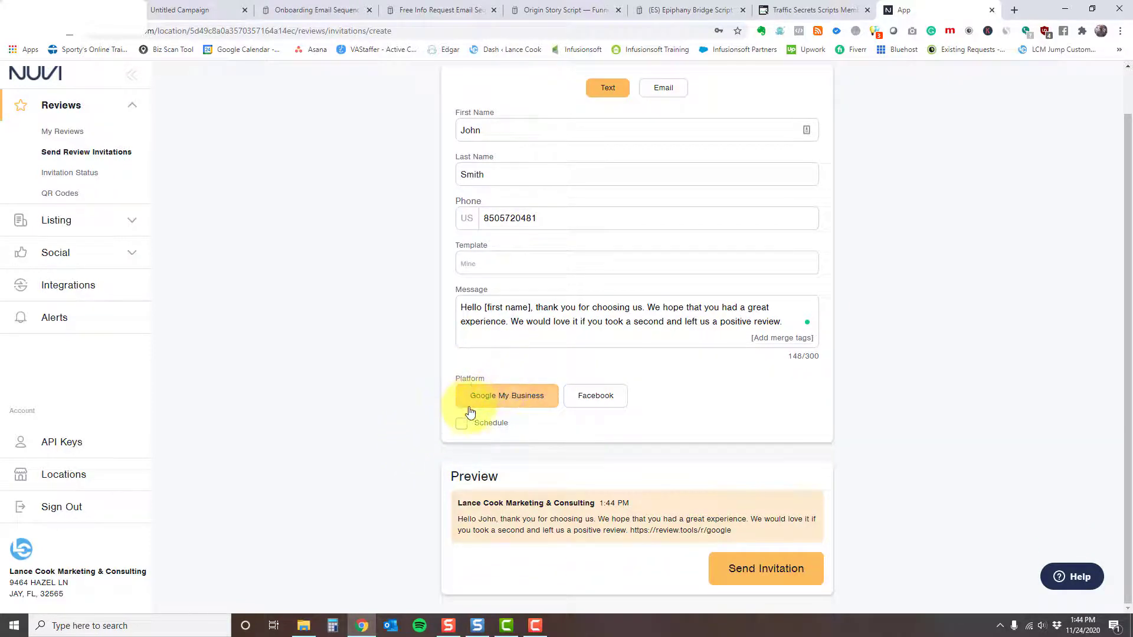
click(461, 427)
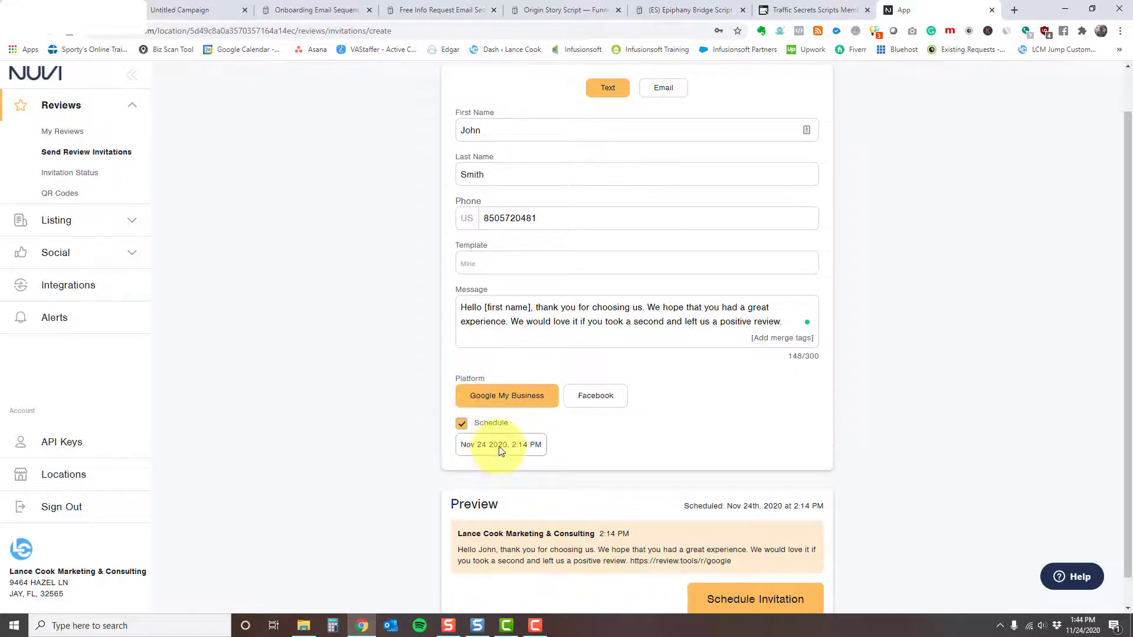
click(461, 426)
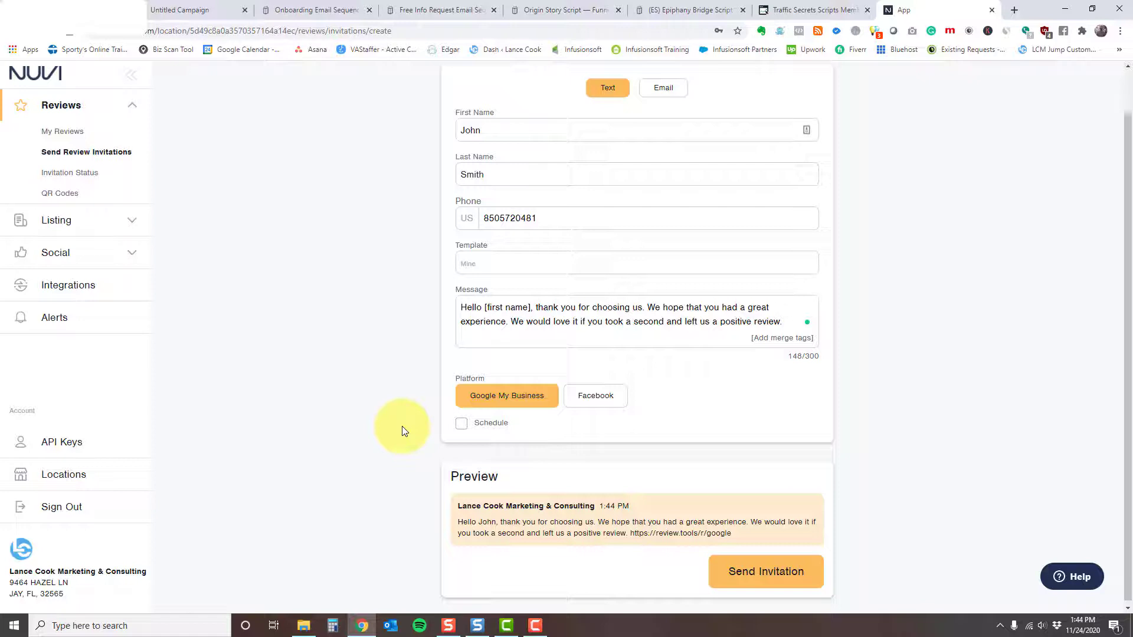
scroll(395, 448, down, 1)
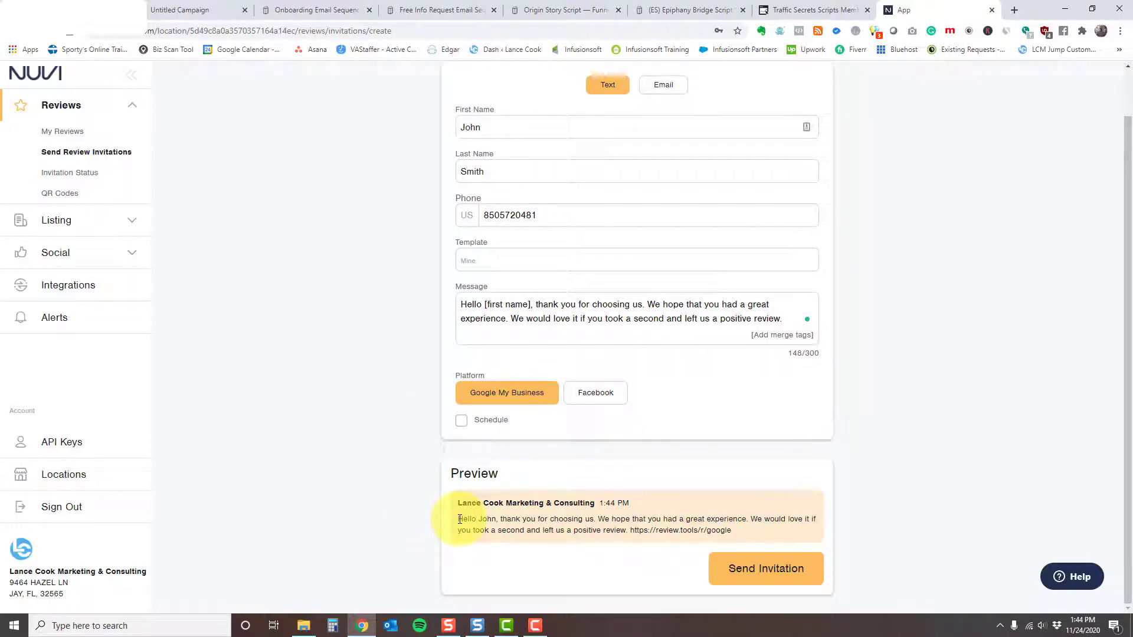
drag(459, 519, 549, 520)
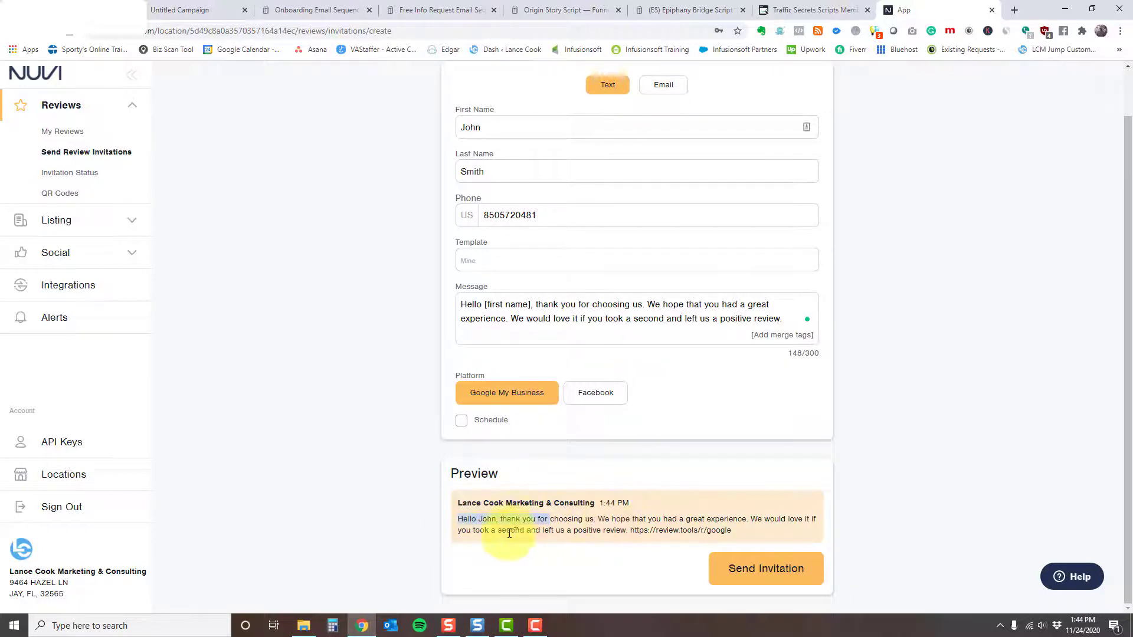
click(642, 532)
drag(630, 531, 731, 531)
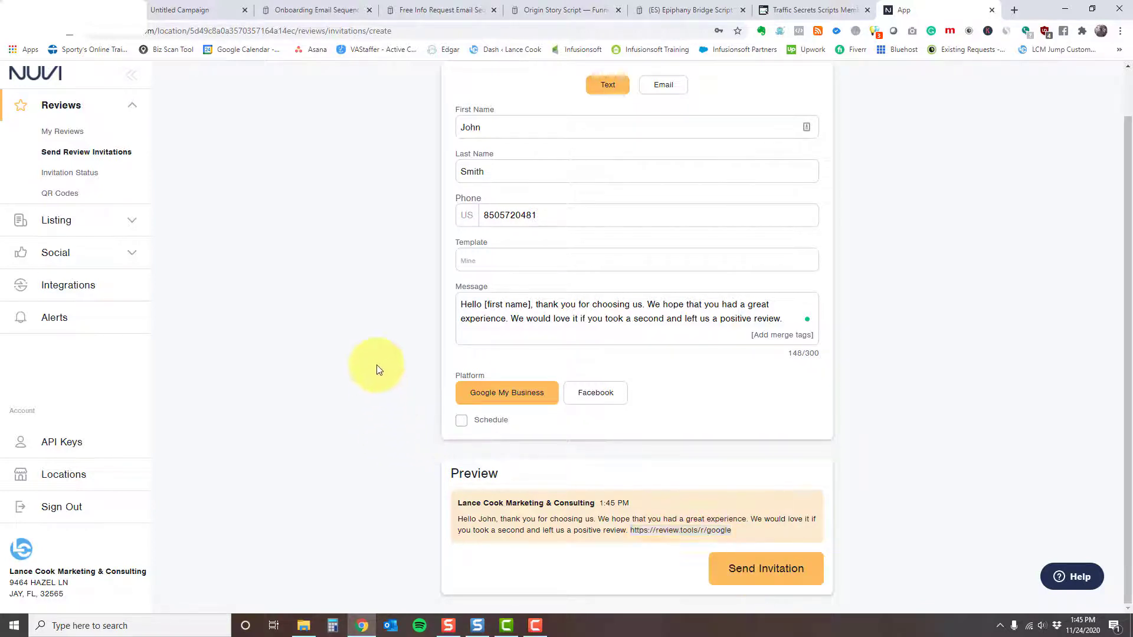
Step: Switch to an email invitation and fill in the recipient's last name and saved email address
click(658, 88)
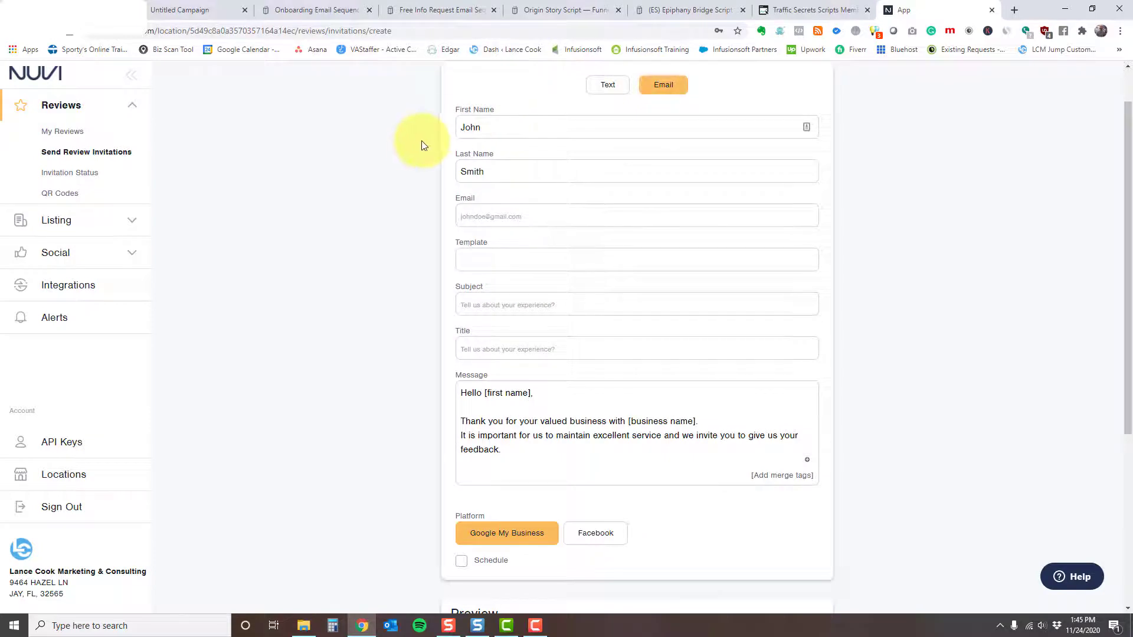
click(498, 127)
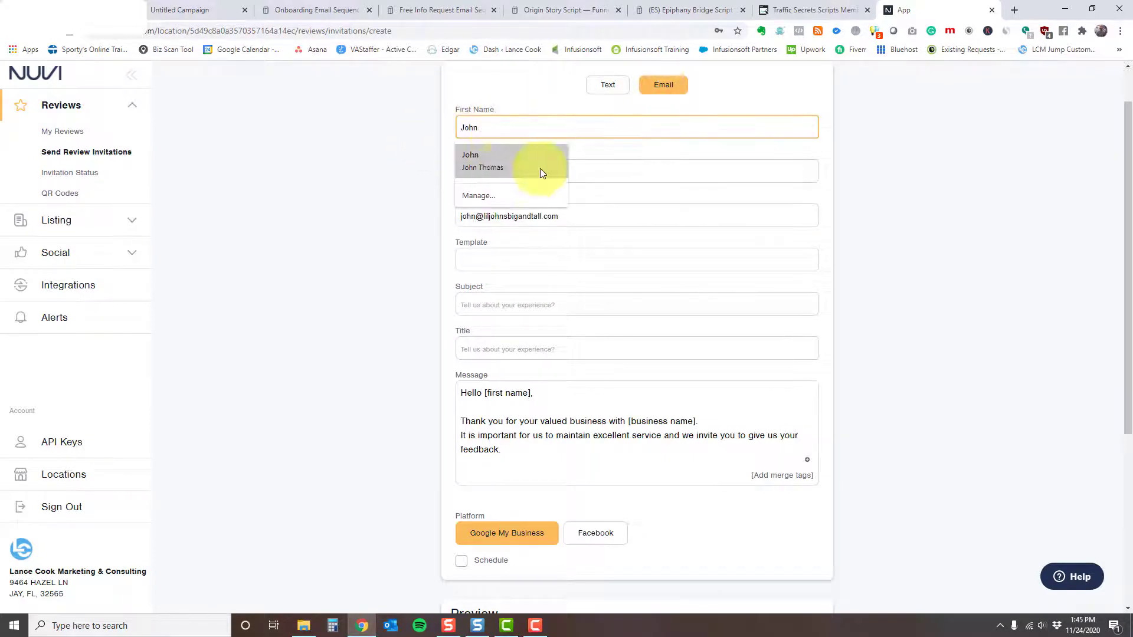
click(606, 168)
text(Smith)
click(513, 216)
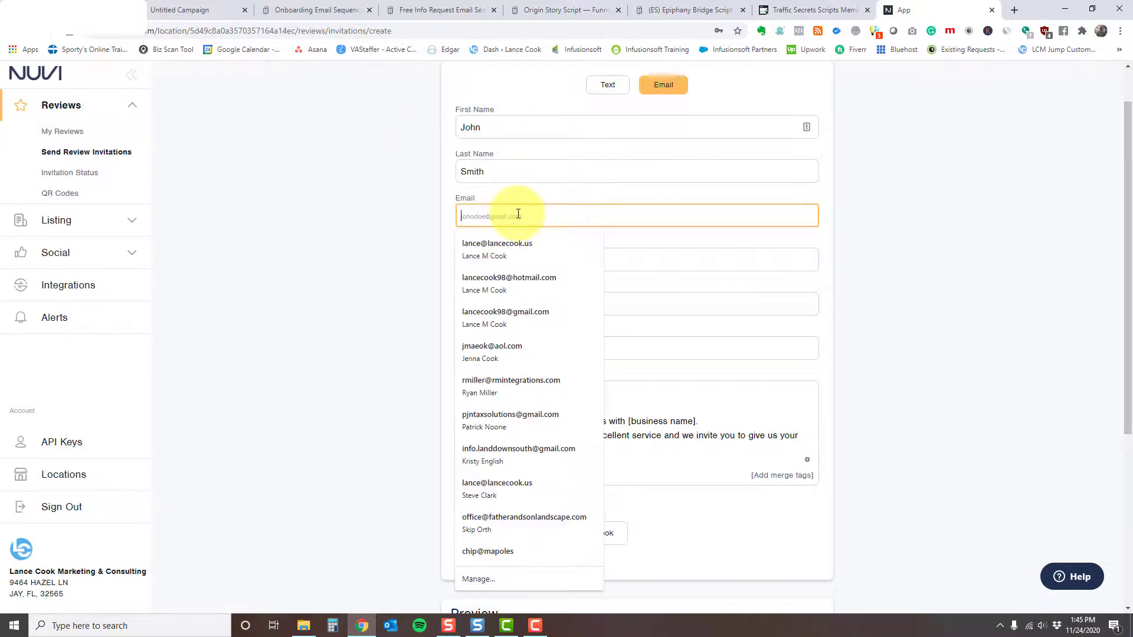
click(520, 245)
Step: Review the available templates and the email message body
click(487, 262)
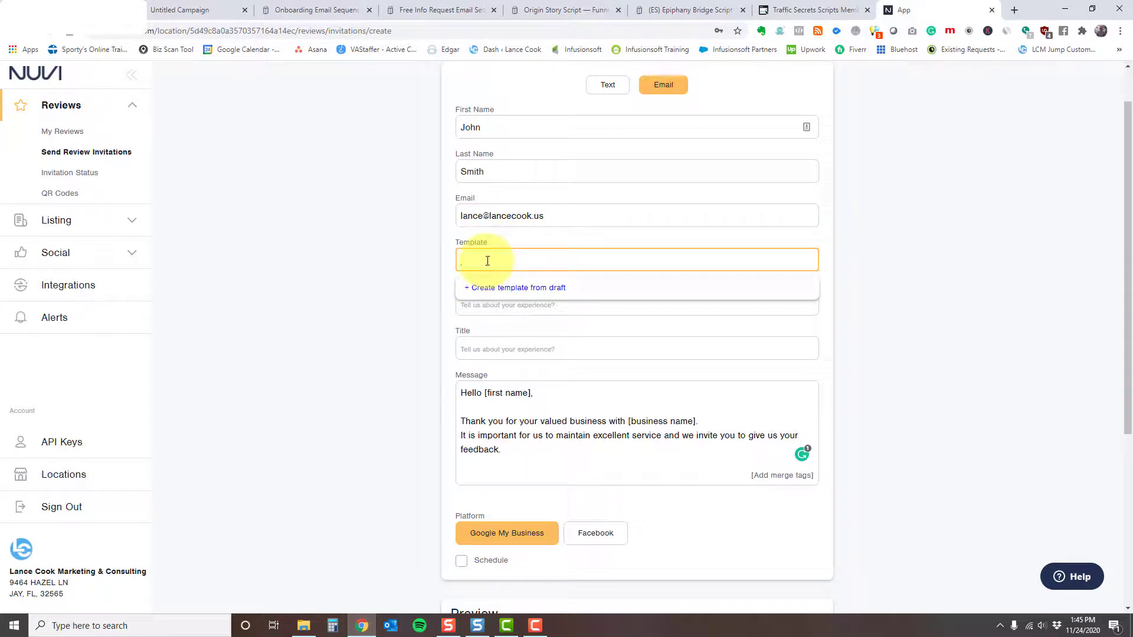
click(405, 313)
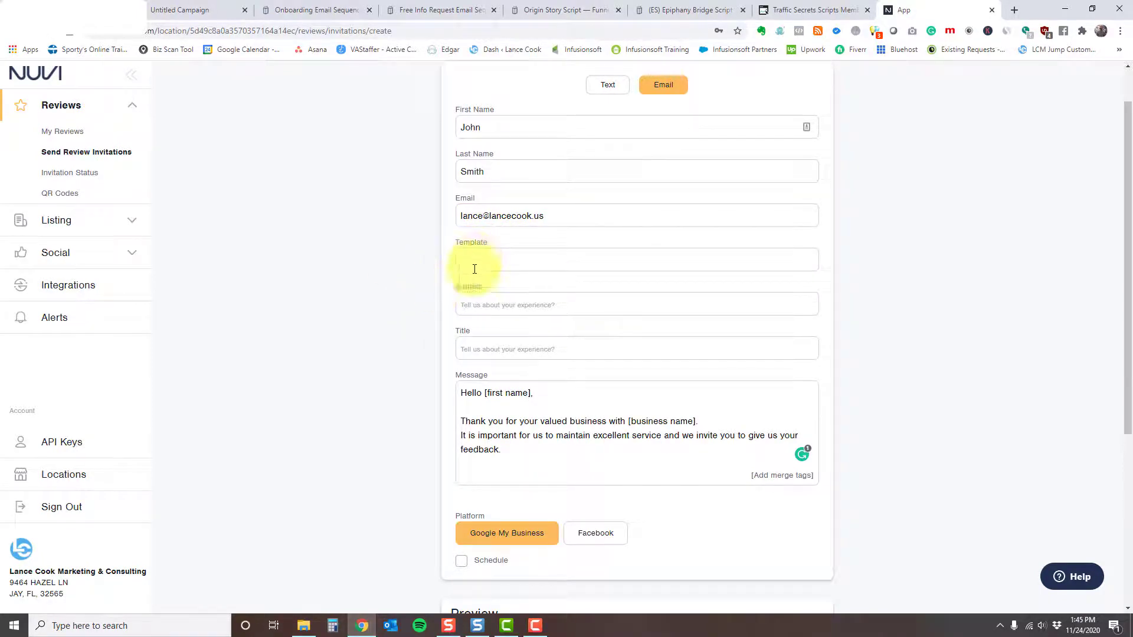
drag(501, 449, 425, 413)
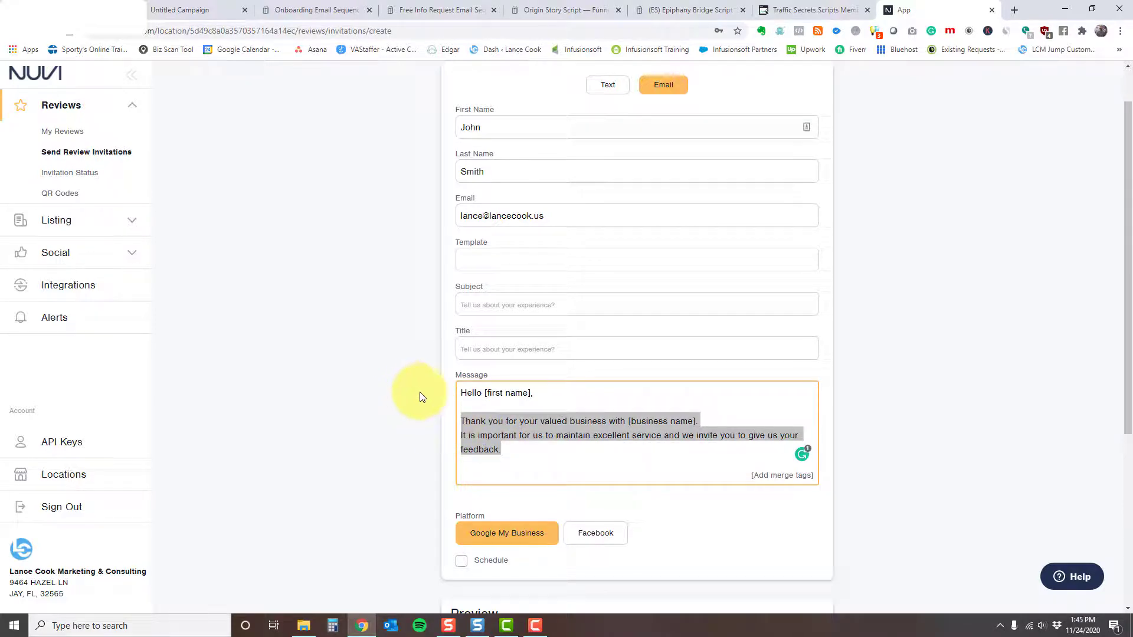
click(462, 440)
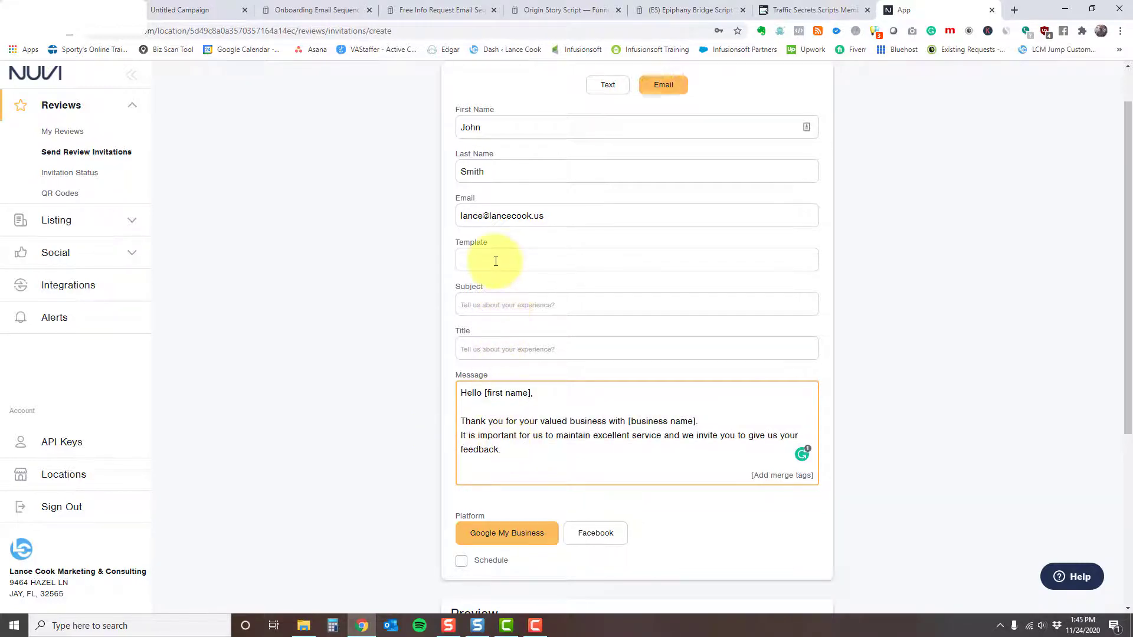
click(498, 305)
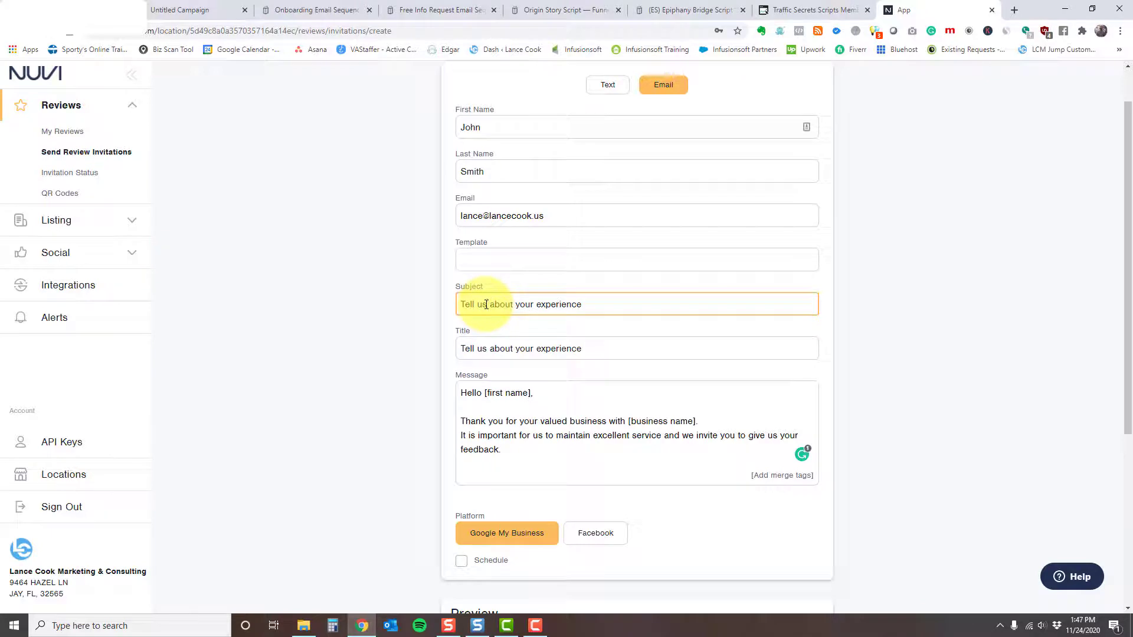
Step: Change the email subject to 'Tell the world about your experience'
click(486, 305)
key(BackSpace)
key(BackSpace)
text(the world)
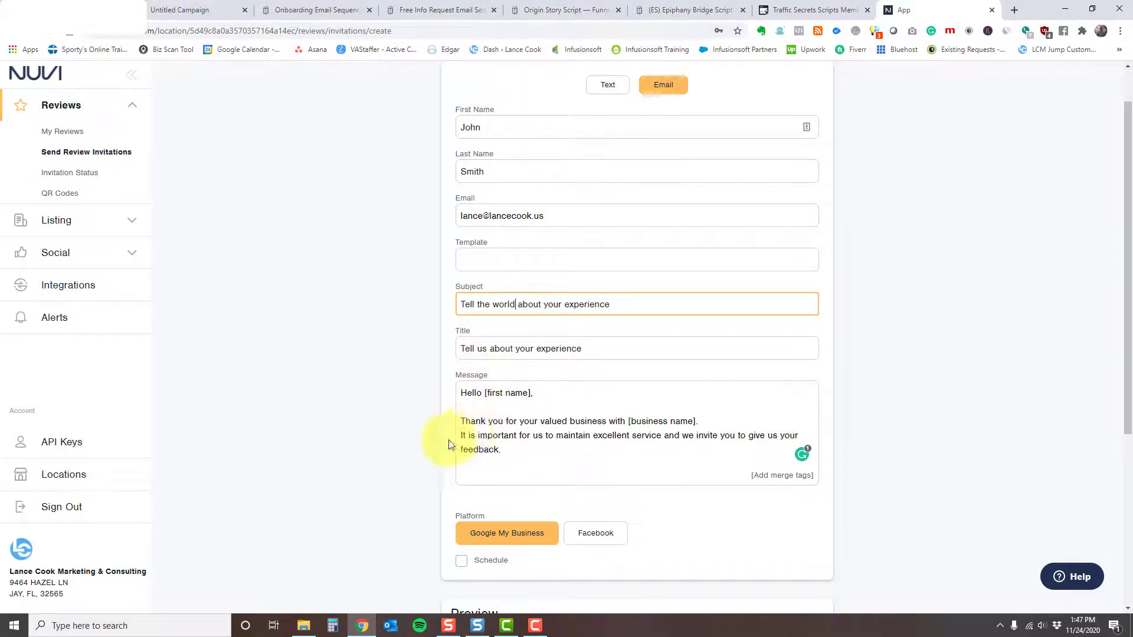
Step: Show the business address and phone in the email preview
scroll(404, 437, down, 1)
scroll(404, 436, down, 1)
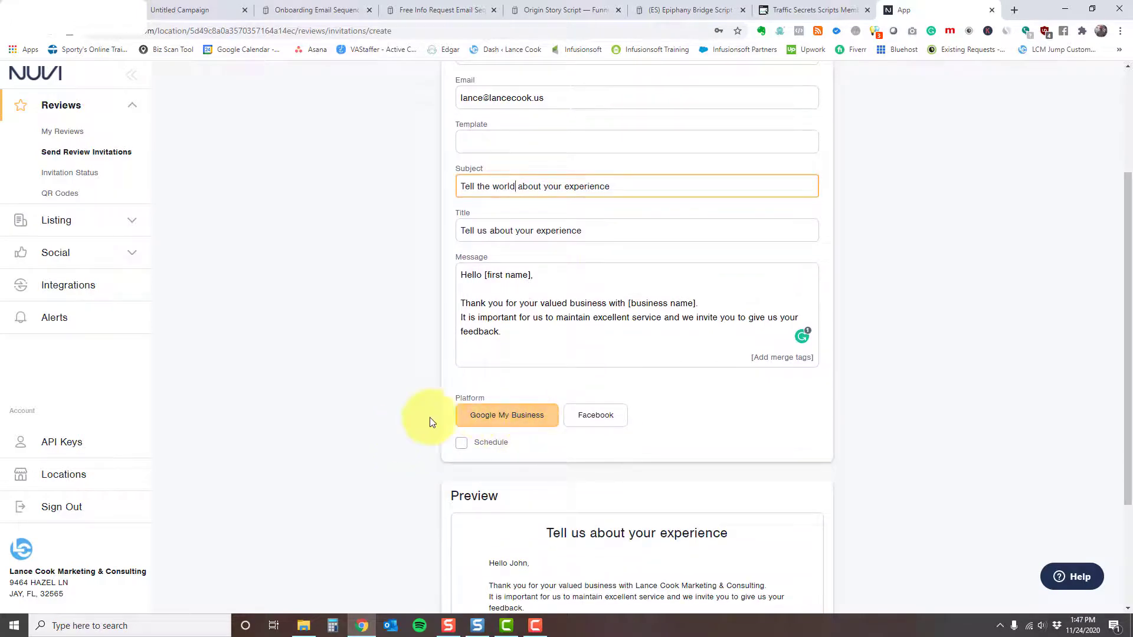
scroll(377, 422, down, 2)
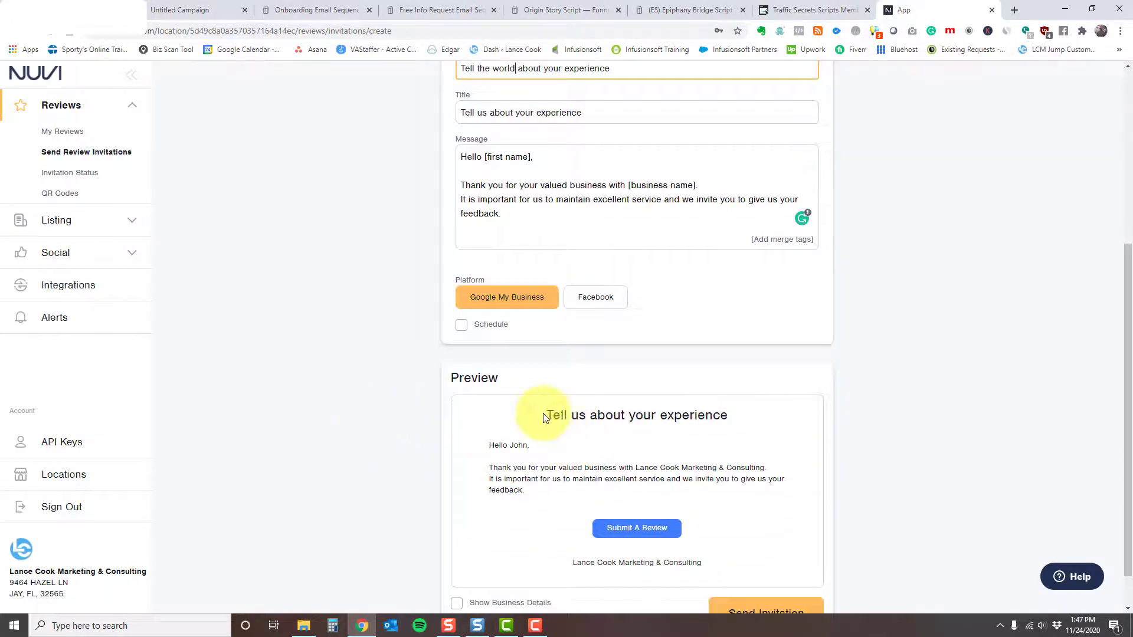
drag(548, 415, 731, 415)
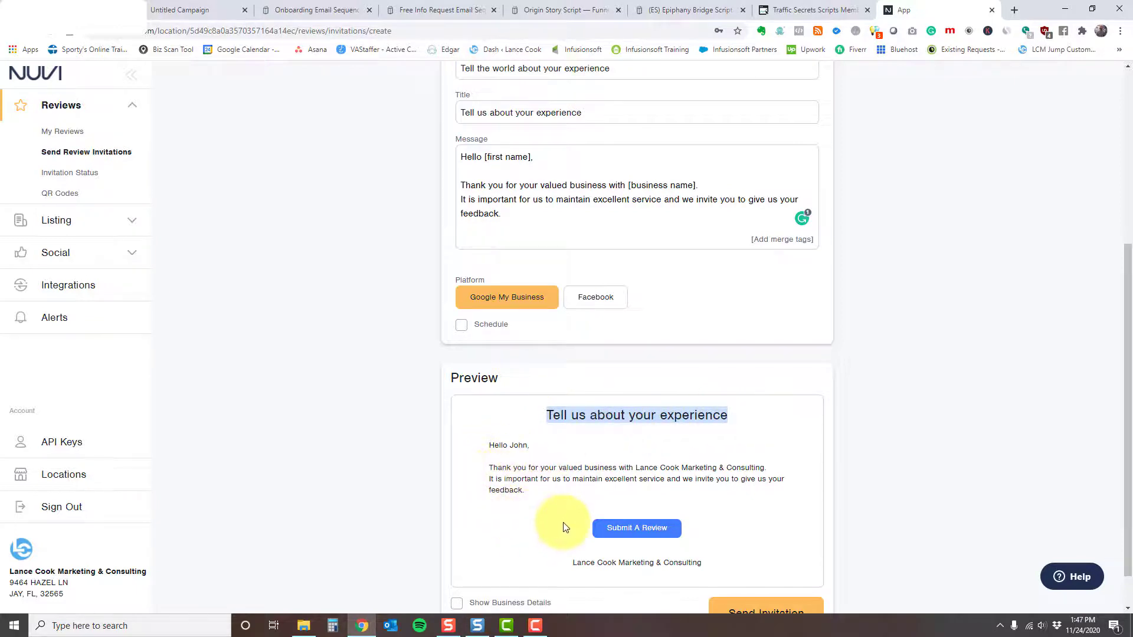
scroll(620, 496, down, 1)
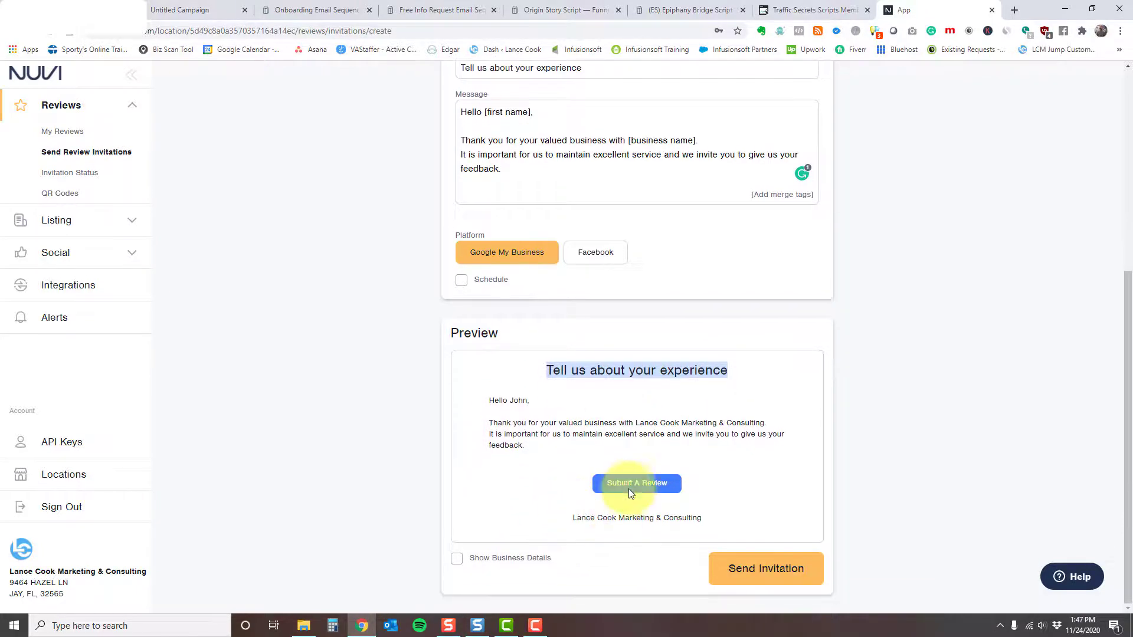
click(455, 558)
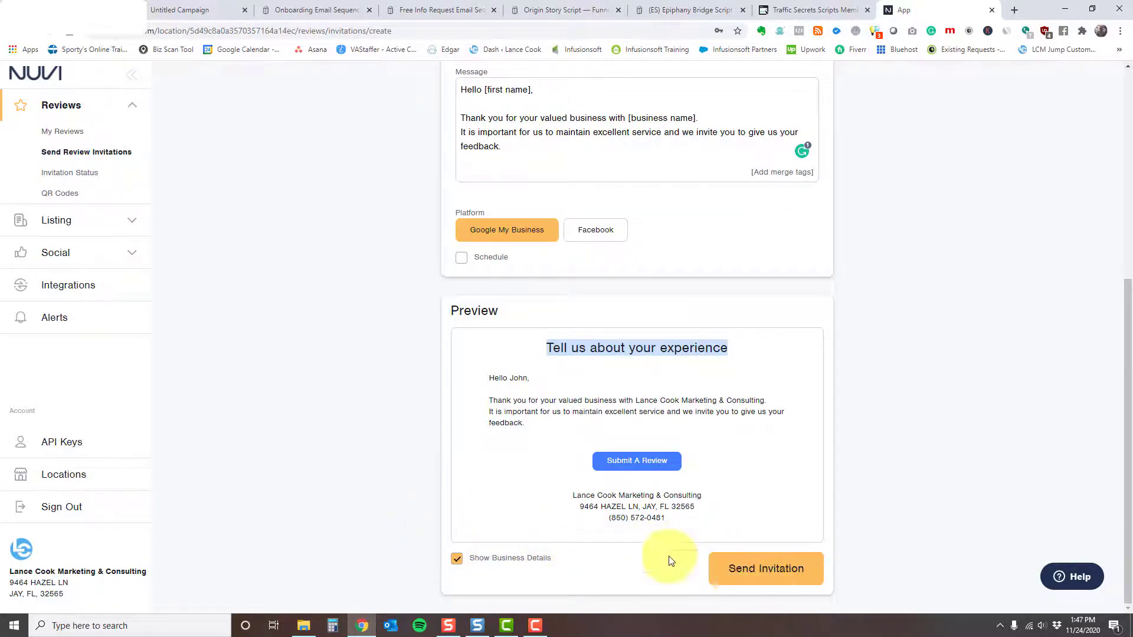
scroll(408, 481, up, 6)
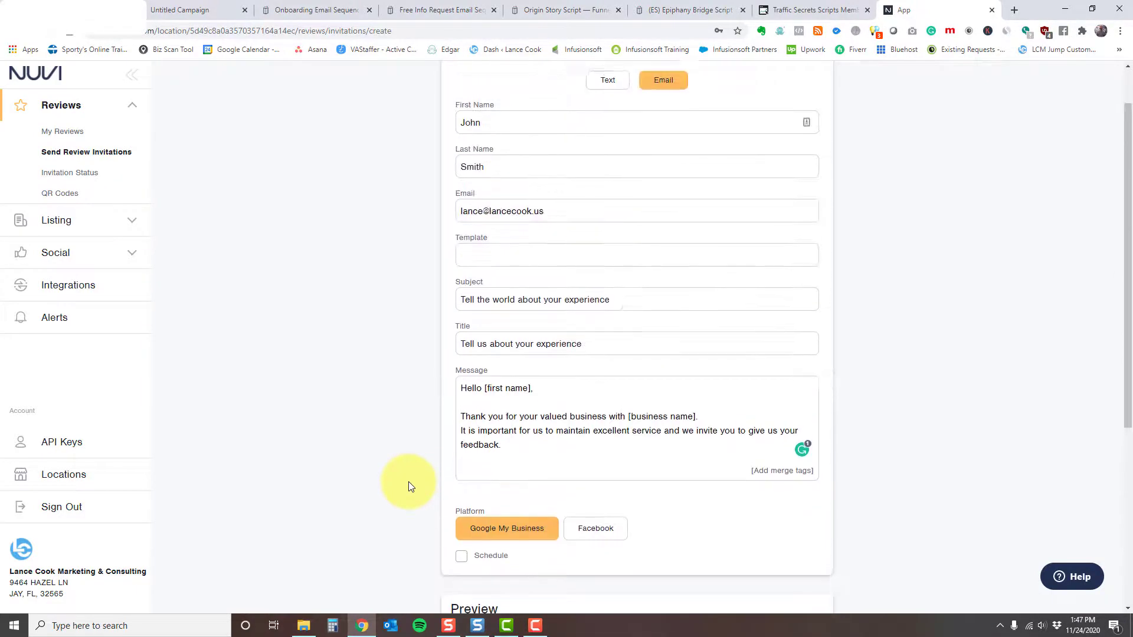
Step: Switch to bulk CSV upload of text invitations and review the saved template list
click(608, 136)
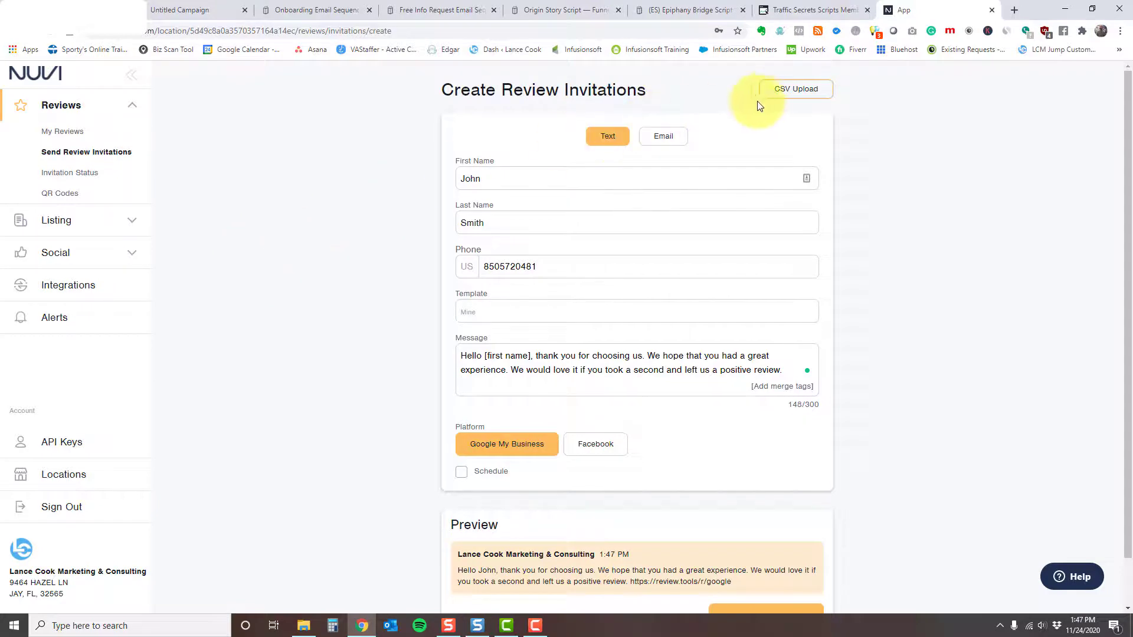
click(784, 90)
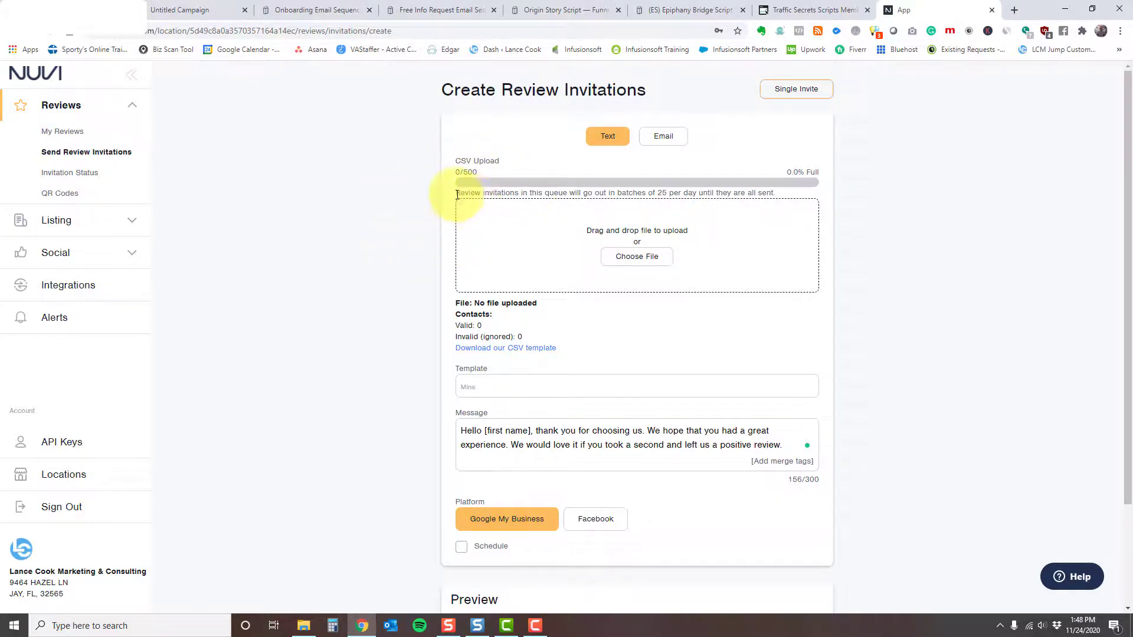
drag(457, 195, 772, 196)
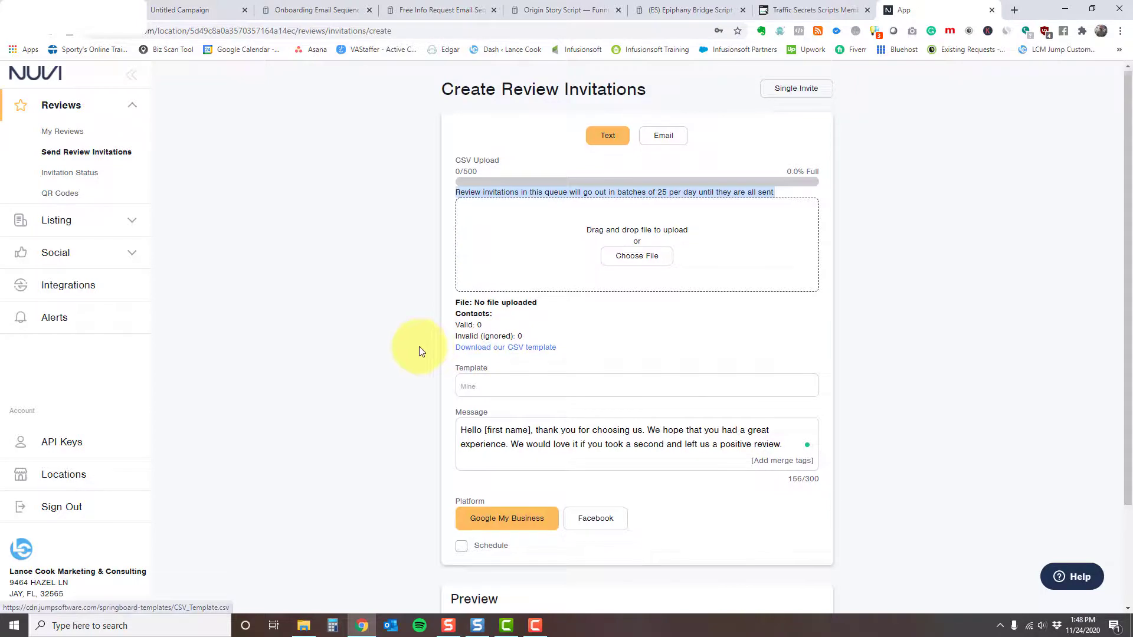
scroll(419, 345, down, 1)
click(483, 329)
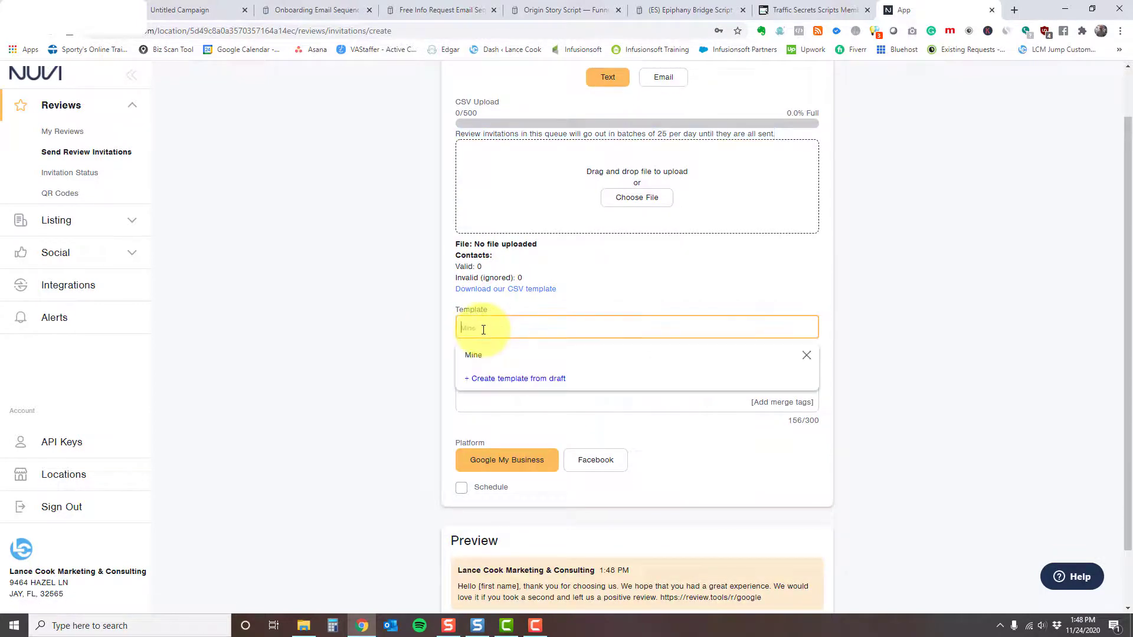
click(403, 341)
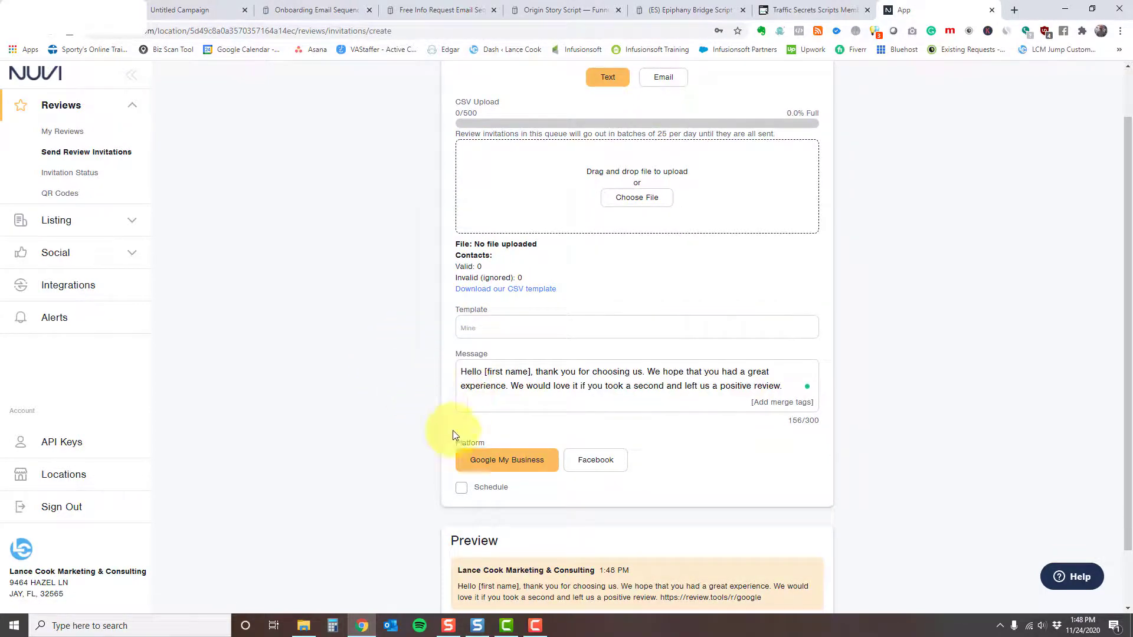
Step: Switch the CSV upload to email and review its subject, title, message and preview
click(661, 82)
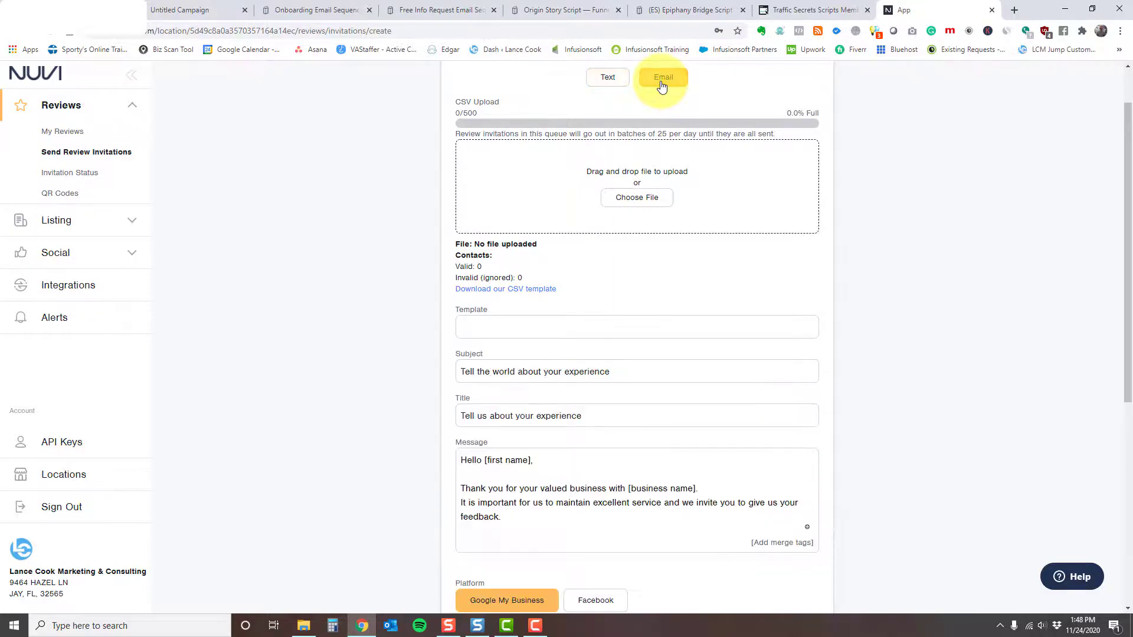
scroll(391, 221, down, 3)
scroll(390, 219, up, 4)
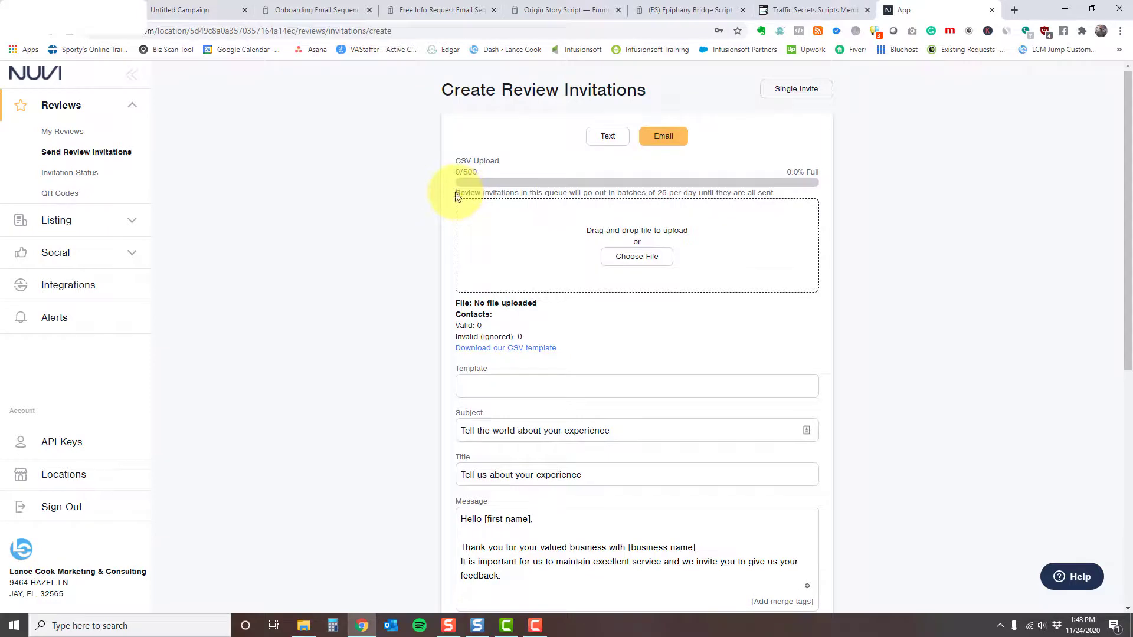
drag(456, 193, 777, 199)
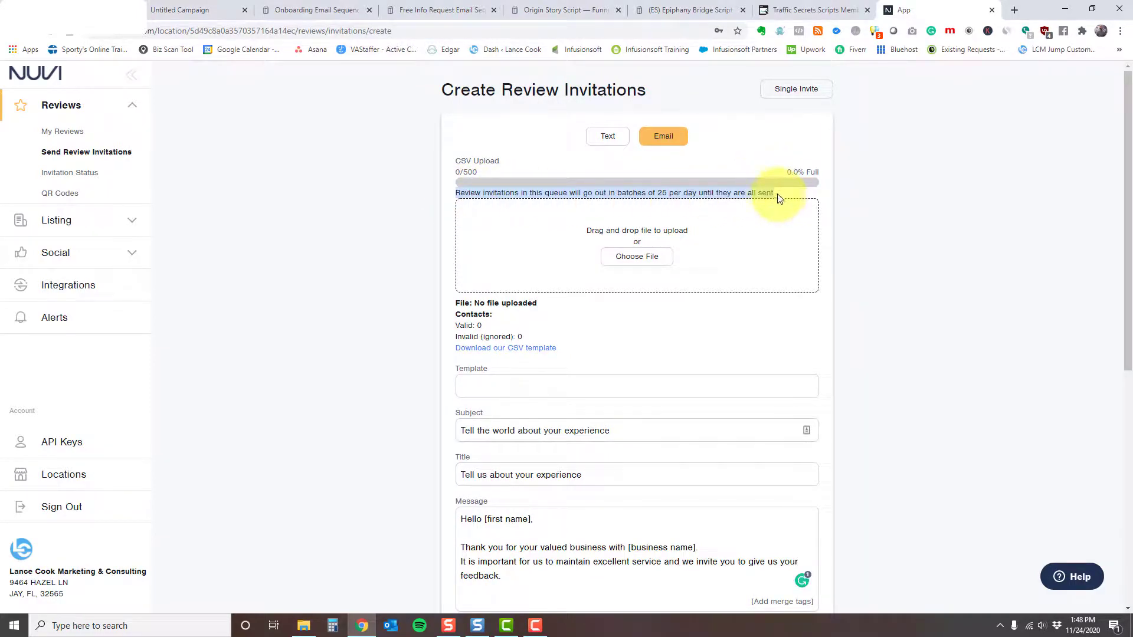
click(778, 198)
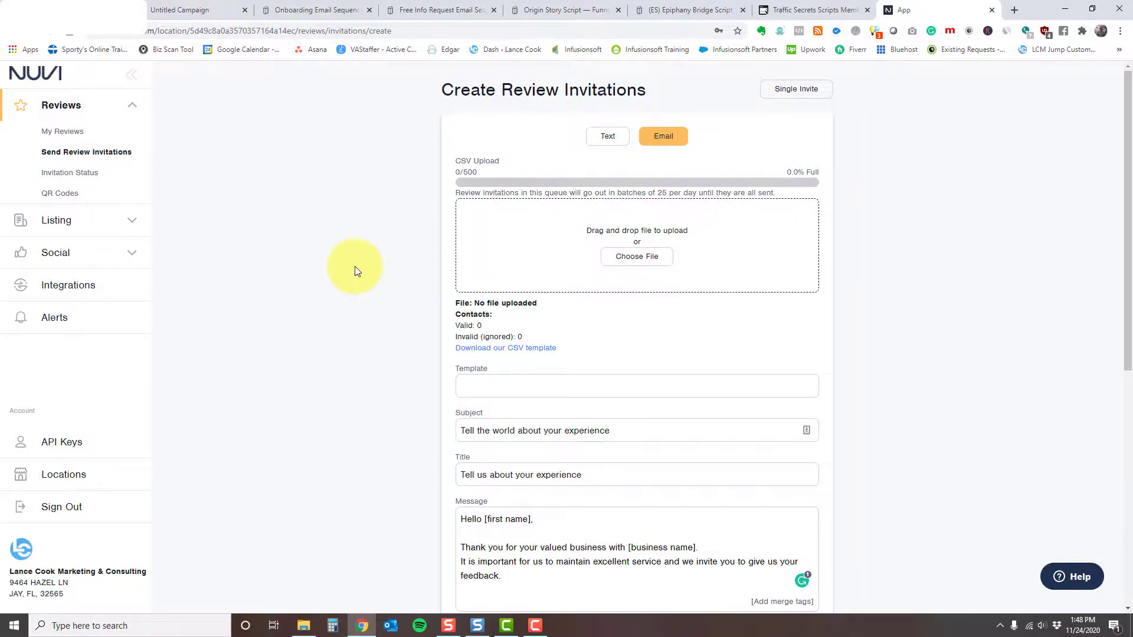
scroll(356, 278, down, 3)
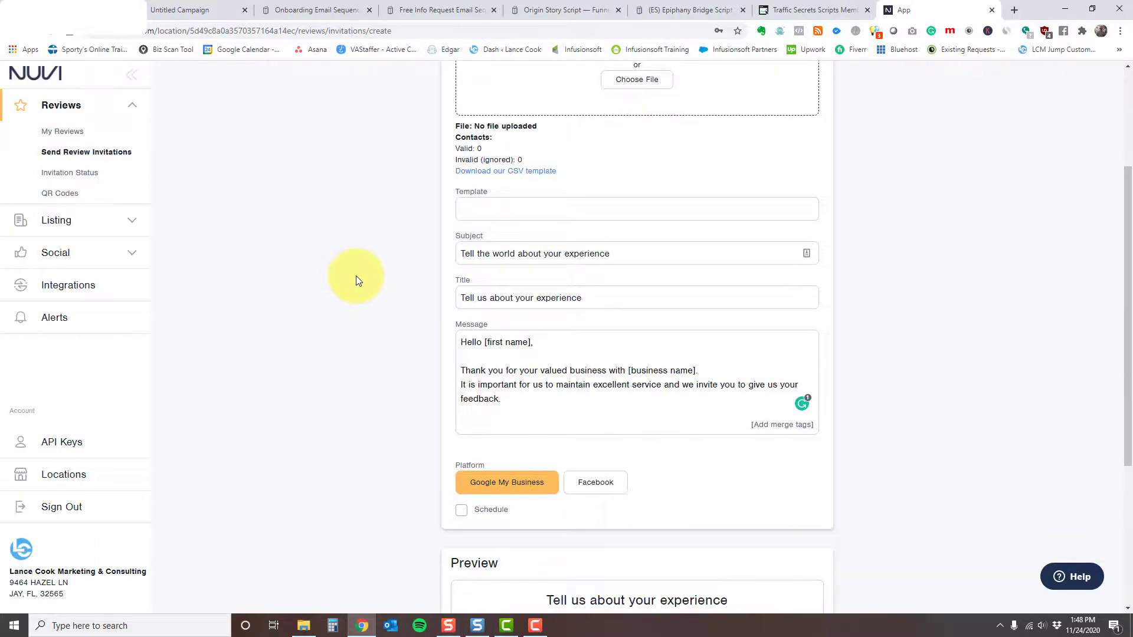
scroll(344, 331, down, 3)
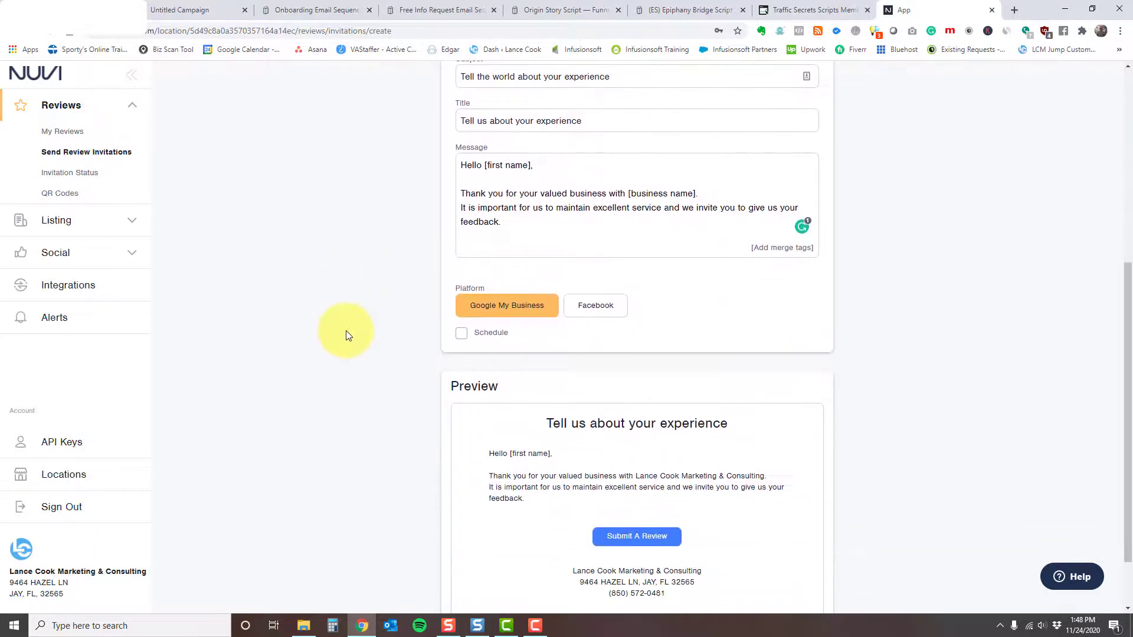
scroll(347, 332, up, 2)
scroll(347, 334, up, 3)
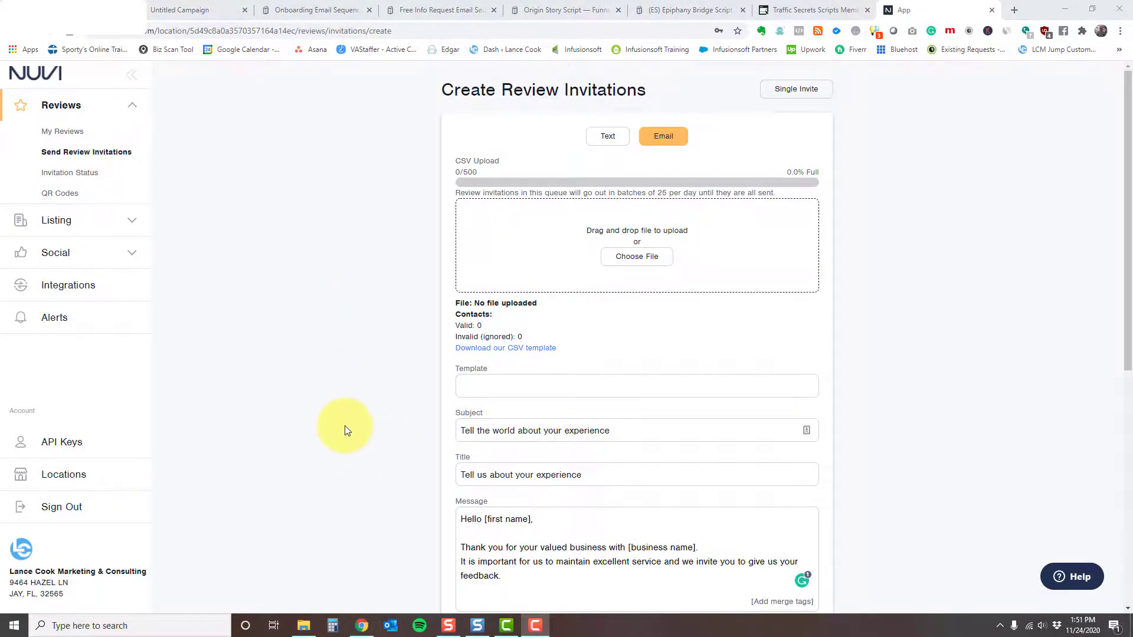
Step: Return to My Reviews and browse the review cards (11 reviews, 5 average)
click(63, 131)
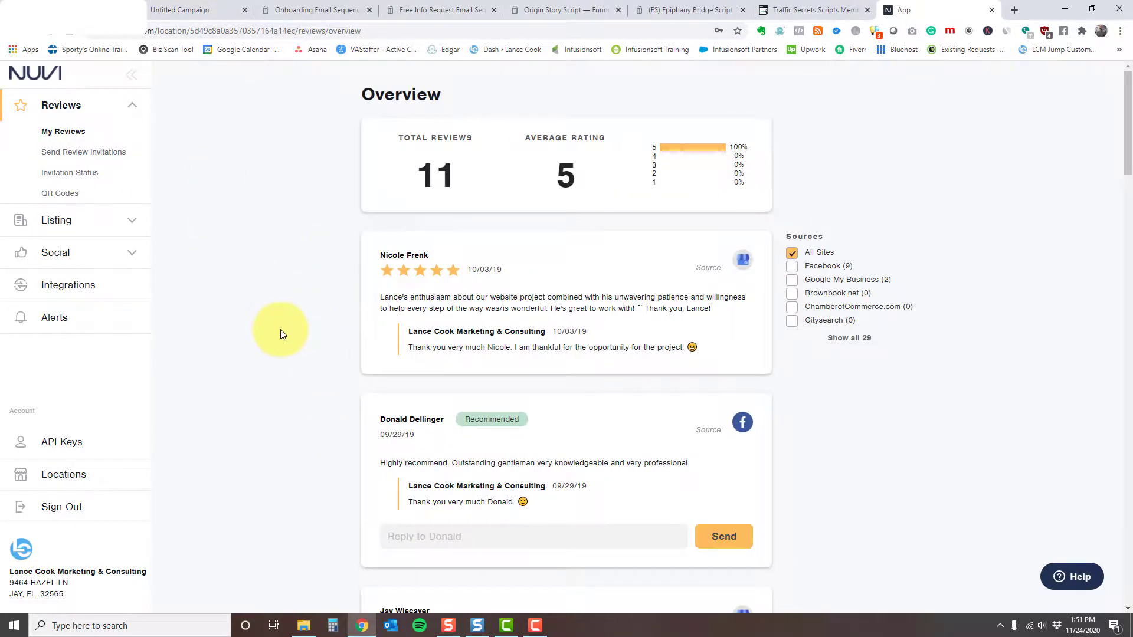
scroll(281, 329, down, 2)
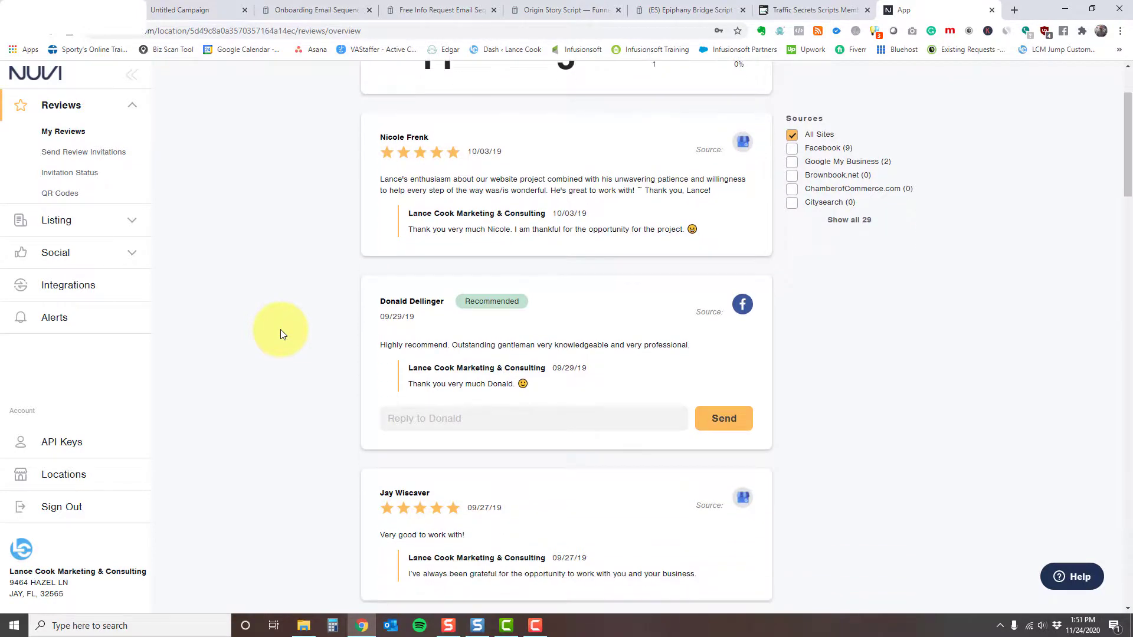
scroll(281, 329, up, 1)
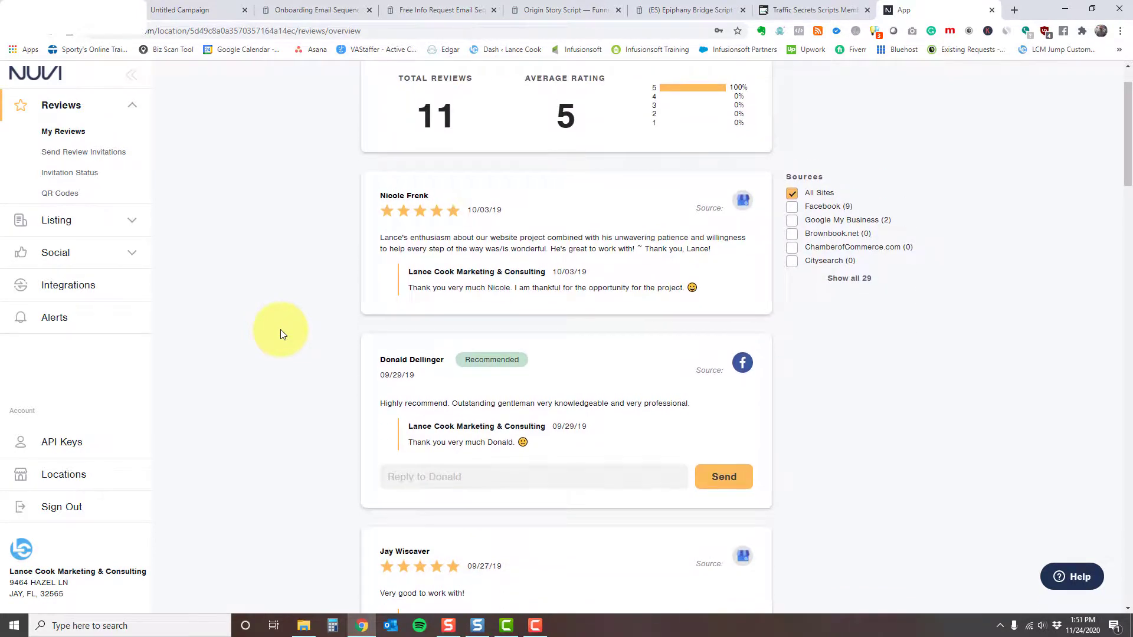
scroll(607, 213, down, 2)
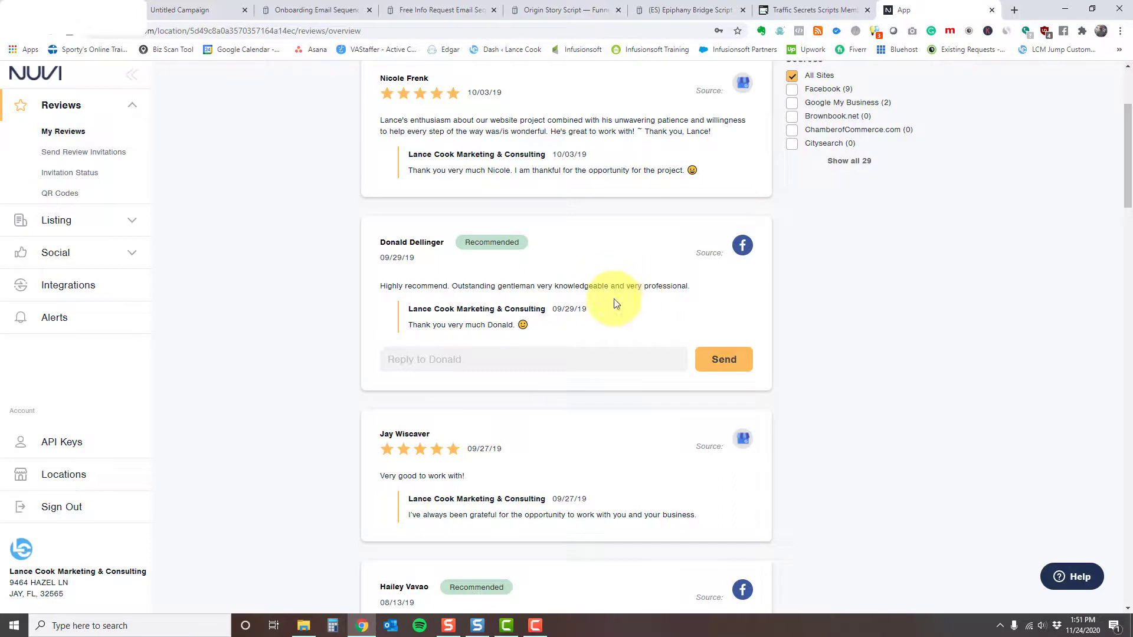
Step: Type 'Thank you very much' as a reply to the second, Facebook review
click(460, 359)
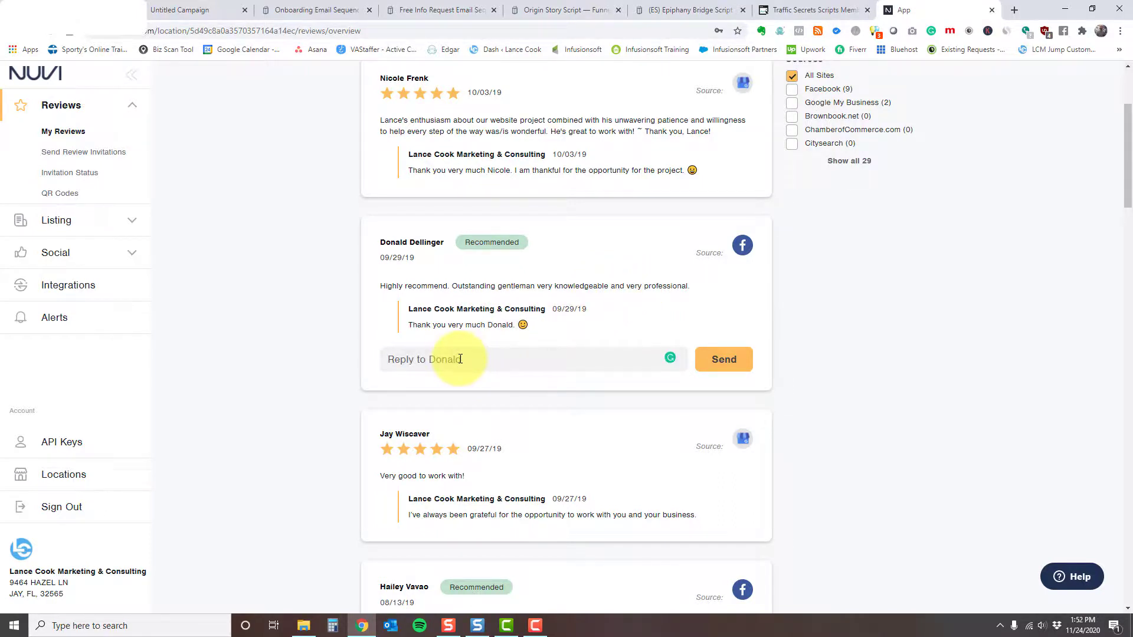
text(Thank you very much)
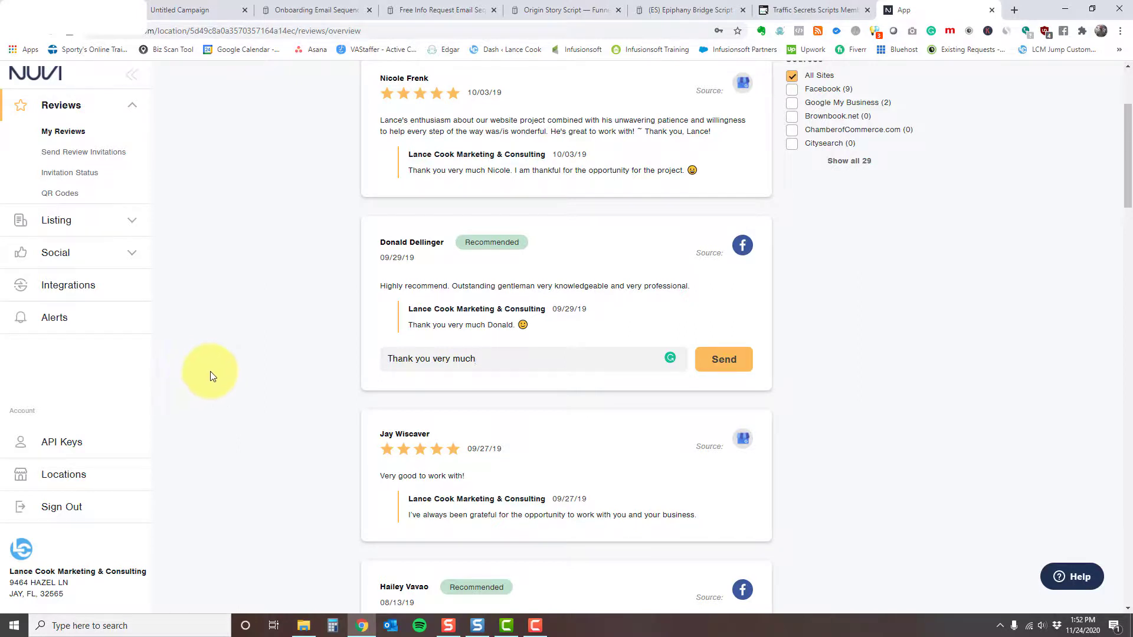
scroll(207, 375, up, 3)
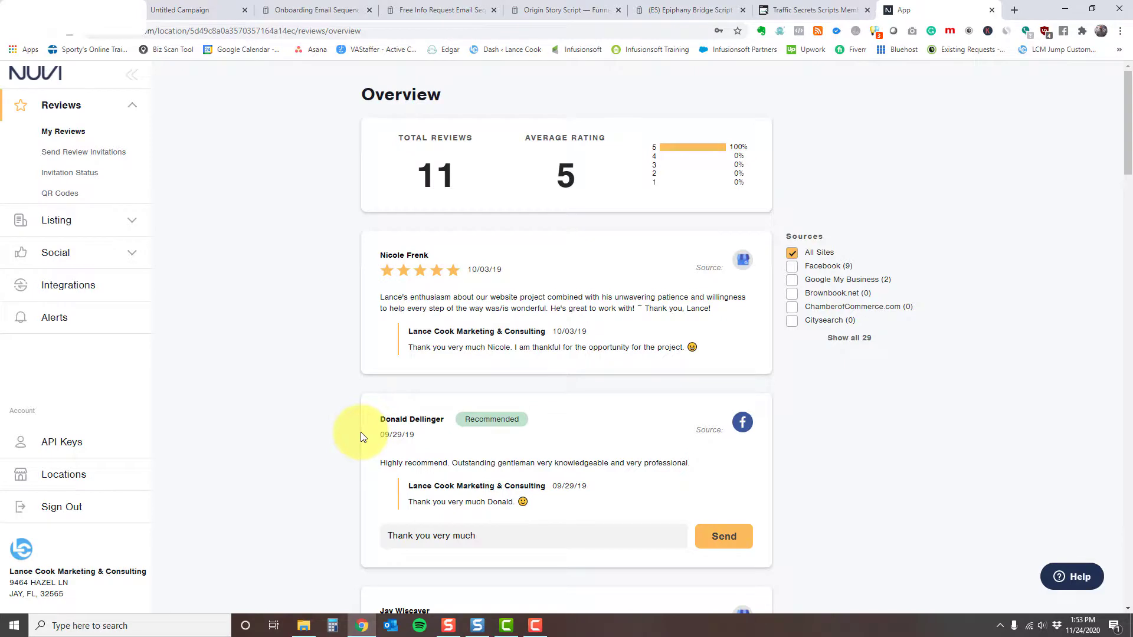
Step: Delete the 'Thank you very much' draft reply, then highlight the business's existing response text
drag(501, 538, 341, 537)
key(BackSpace)
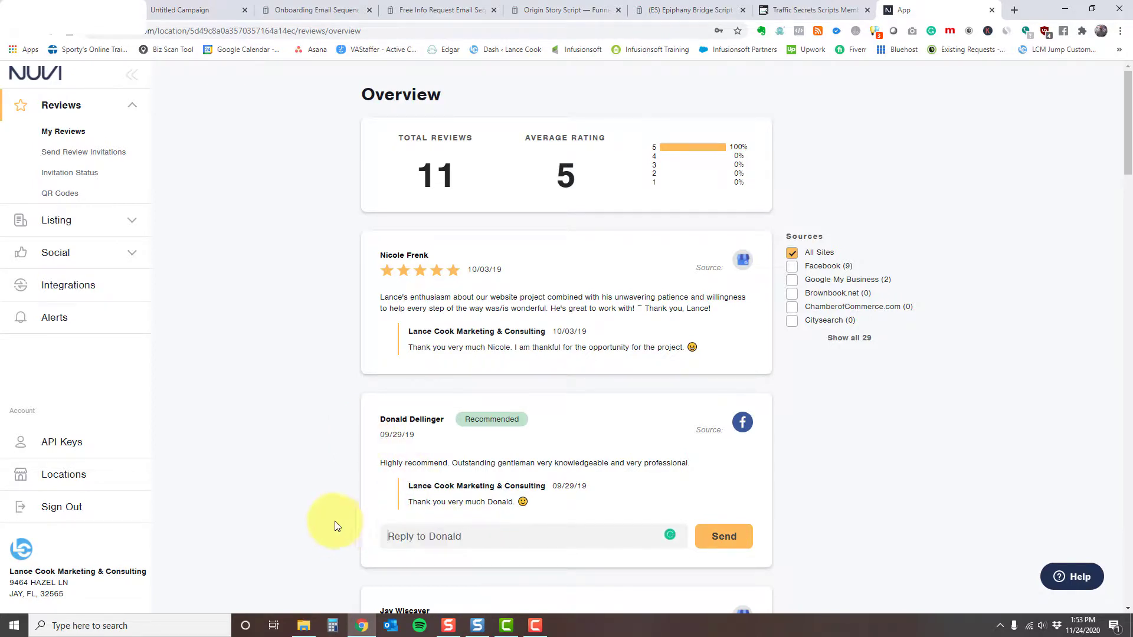
drag(411, 503, 525, 502)
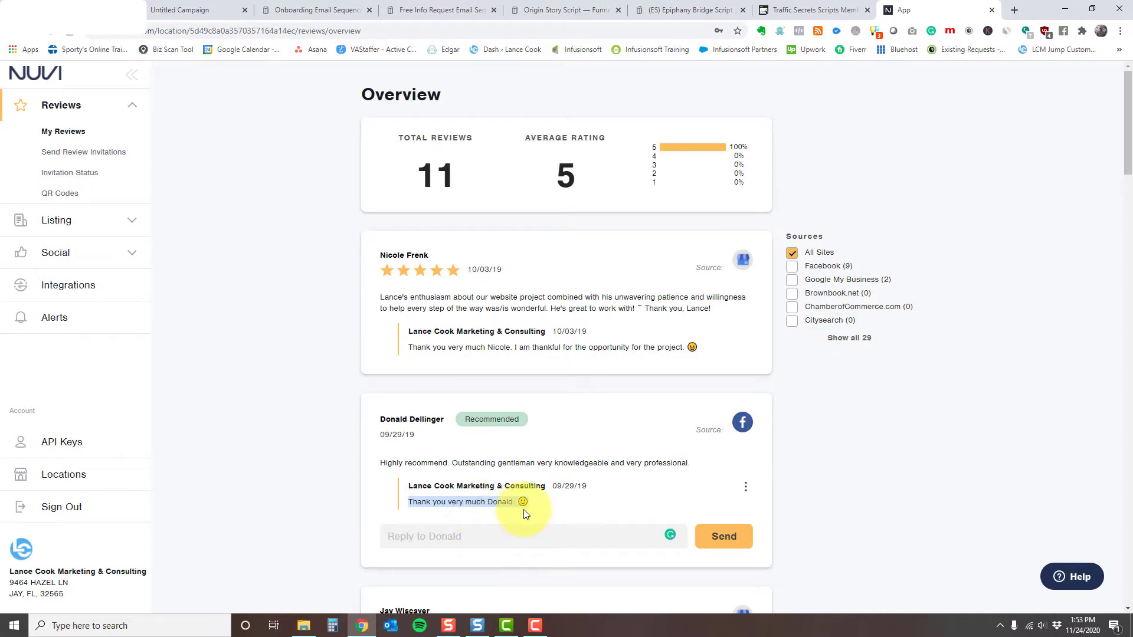